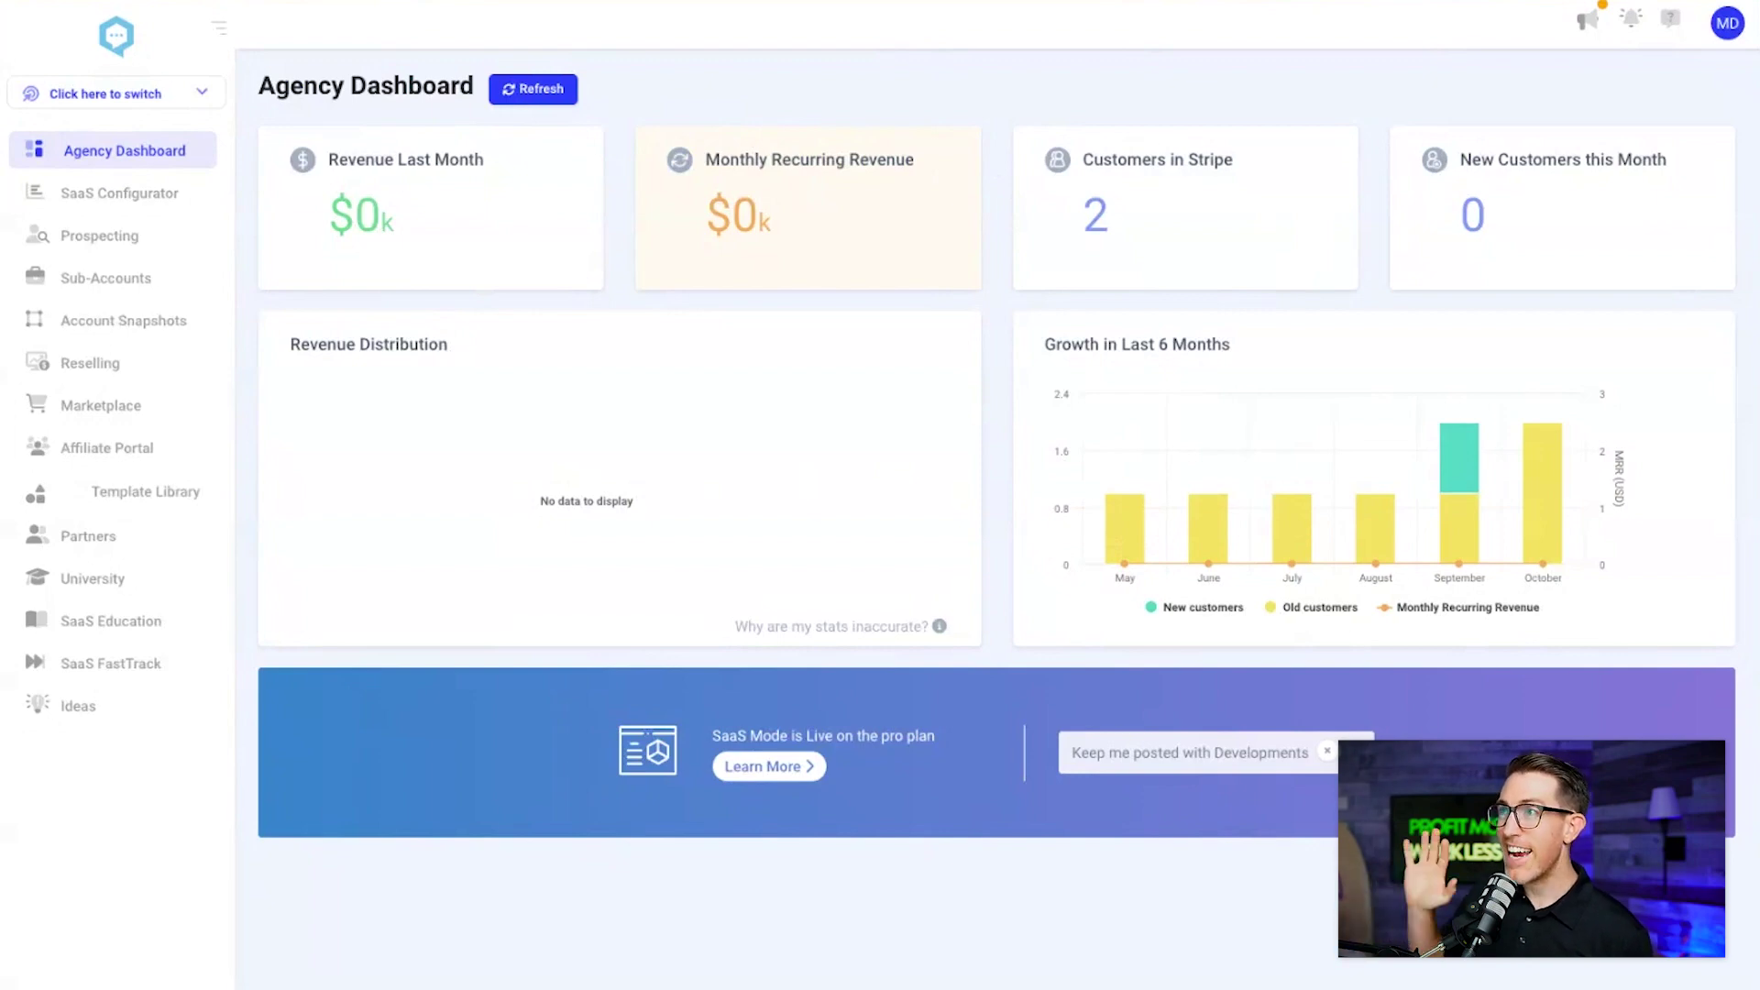
Step: Highlight the Agency Dashboard heading, then open the sub-account switcher twice and close it without switching
left_click_drag(260, 87, 408, 87)
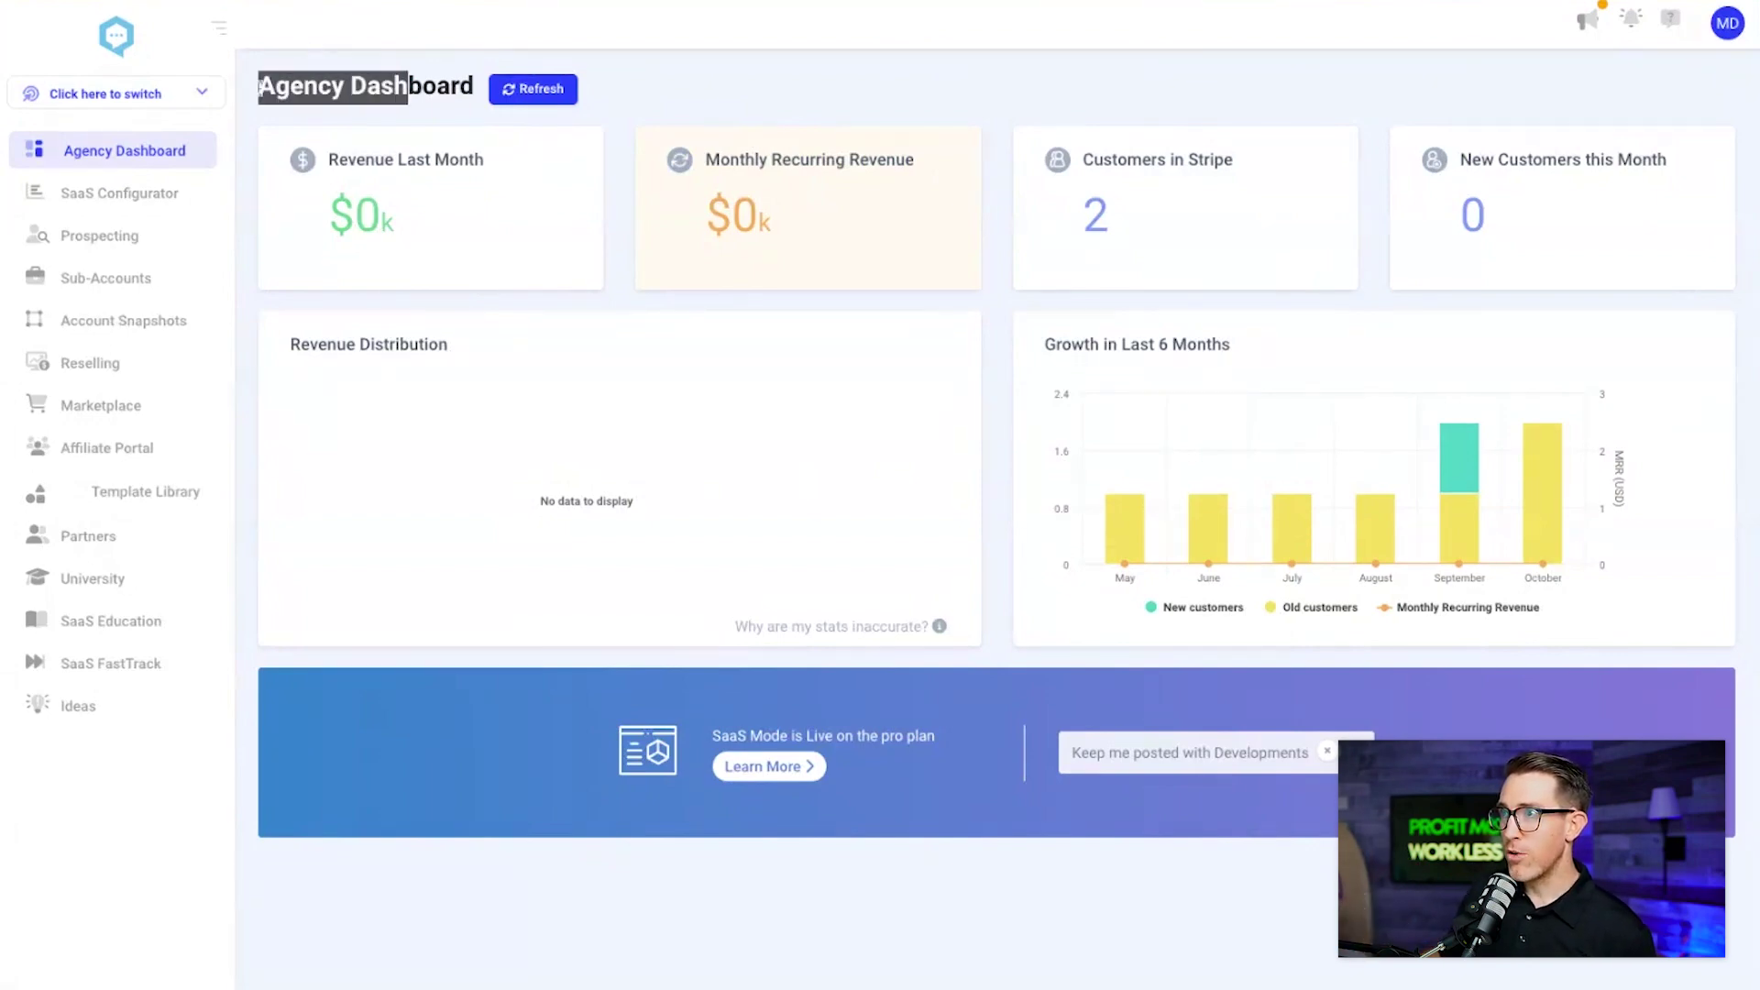
left_click(458, 88)
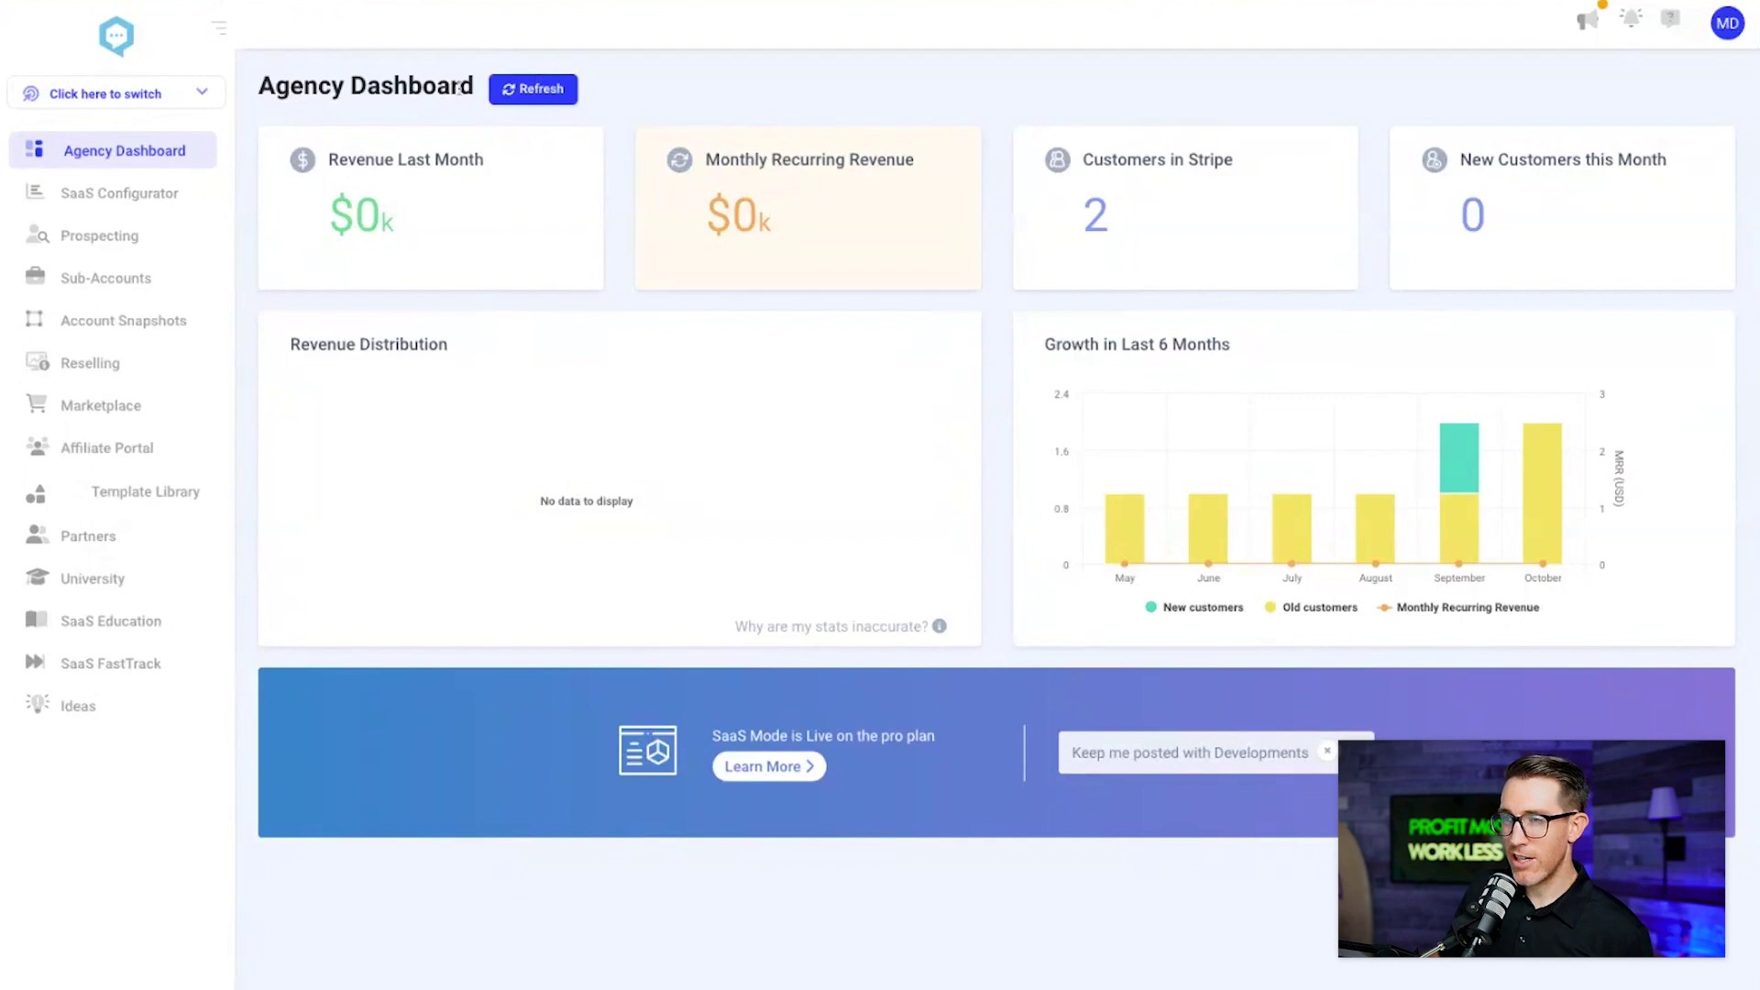
left_click(145, 98)
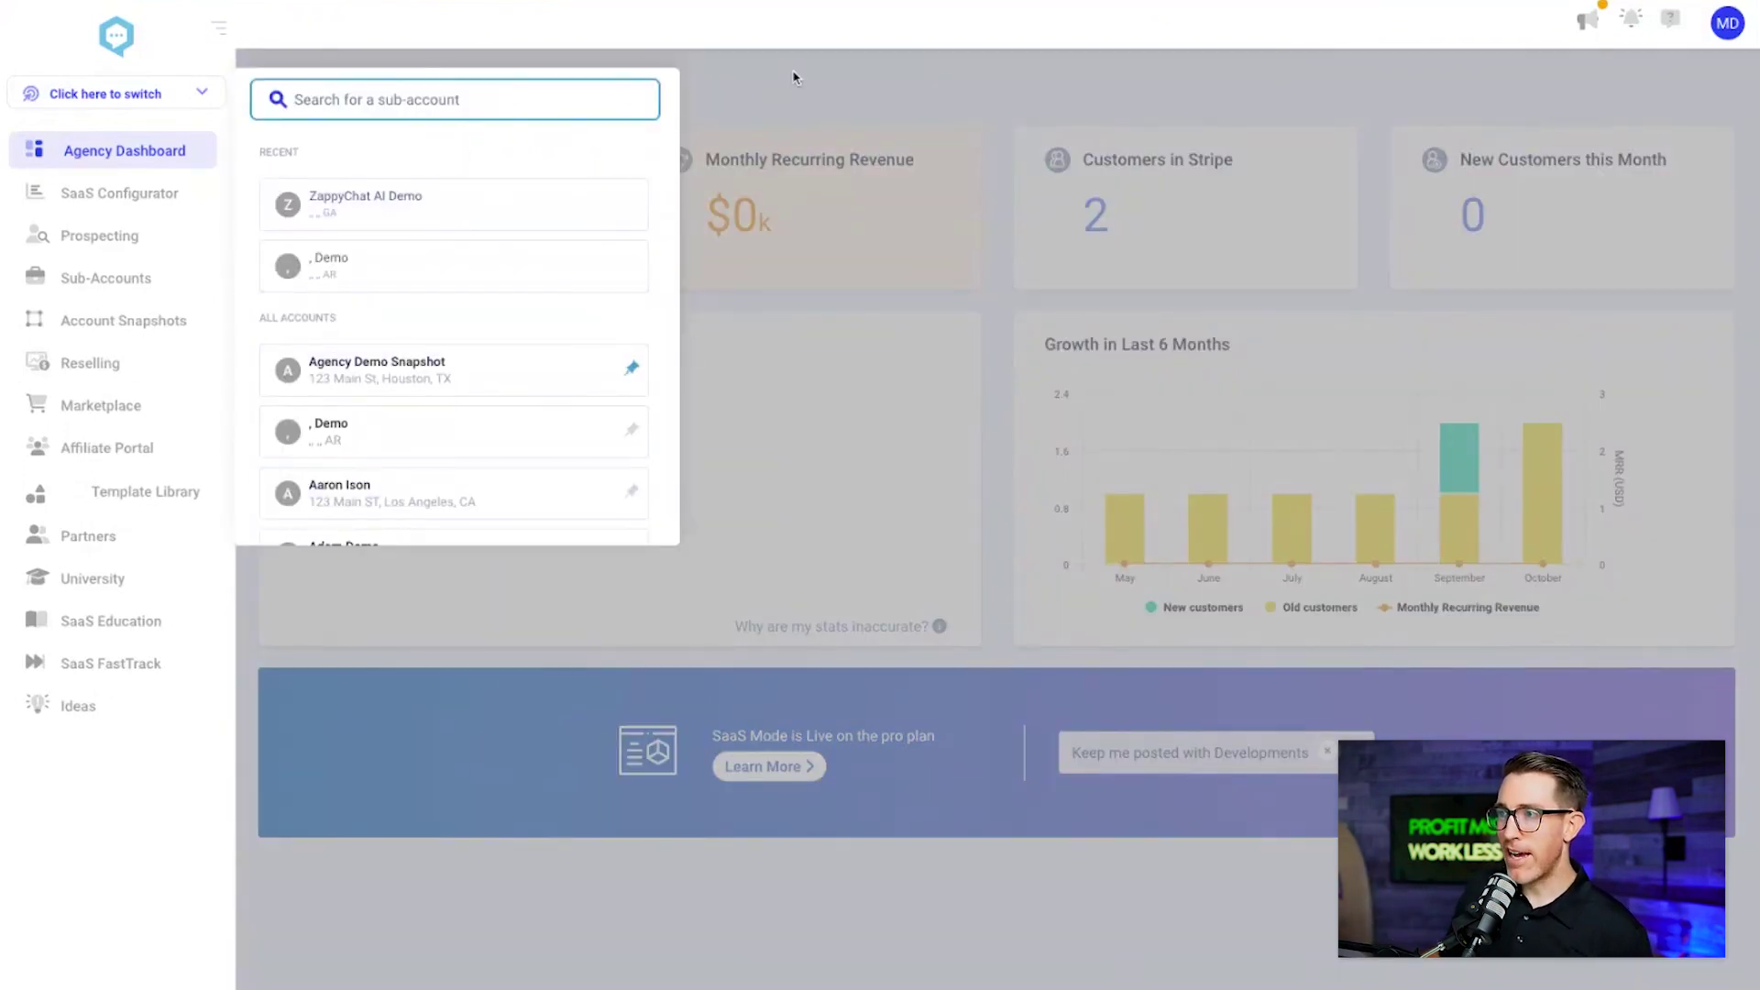
left_click(749, 104)
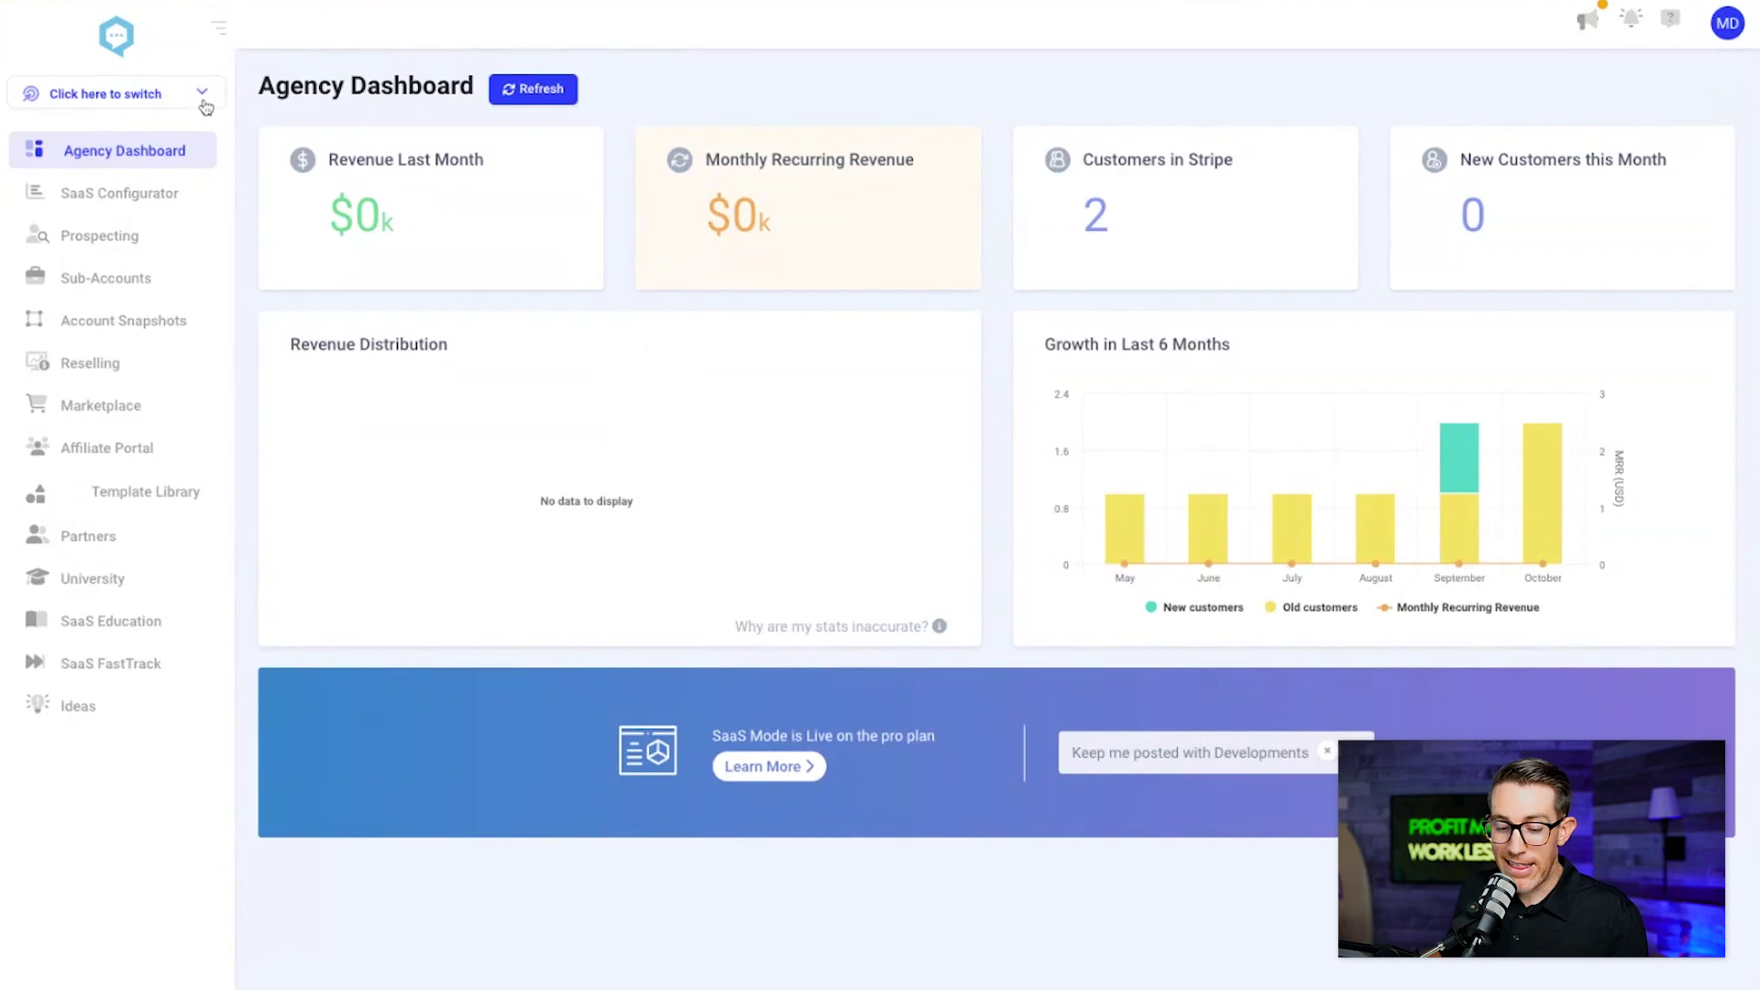
left_click(203, 103)
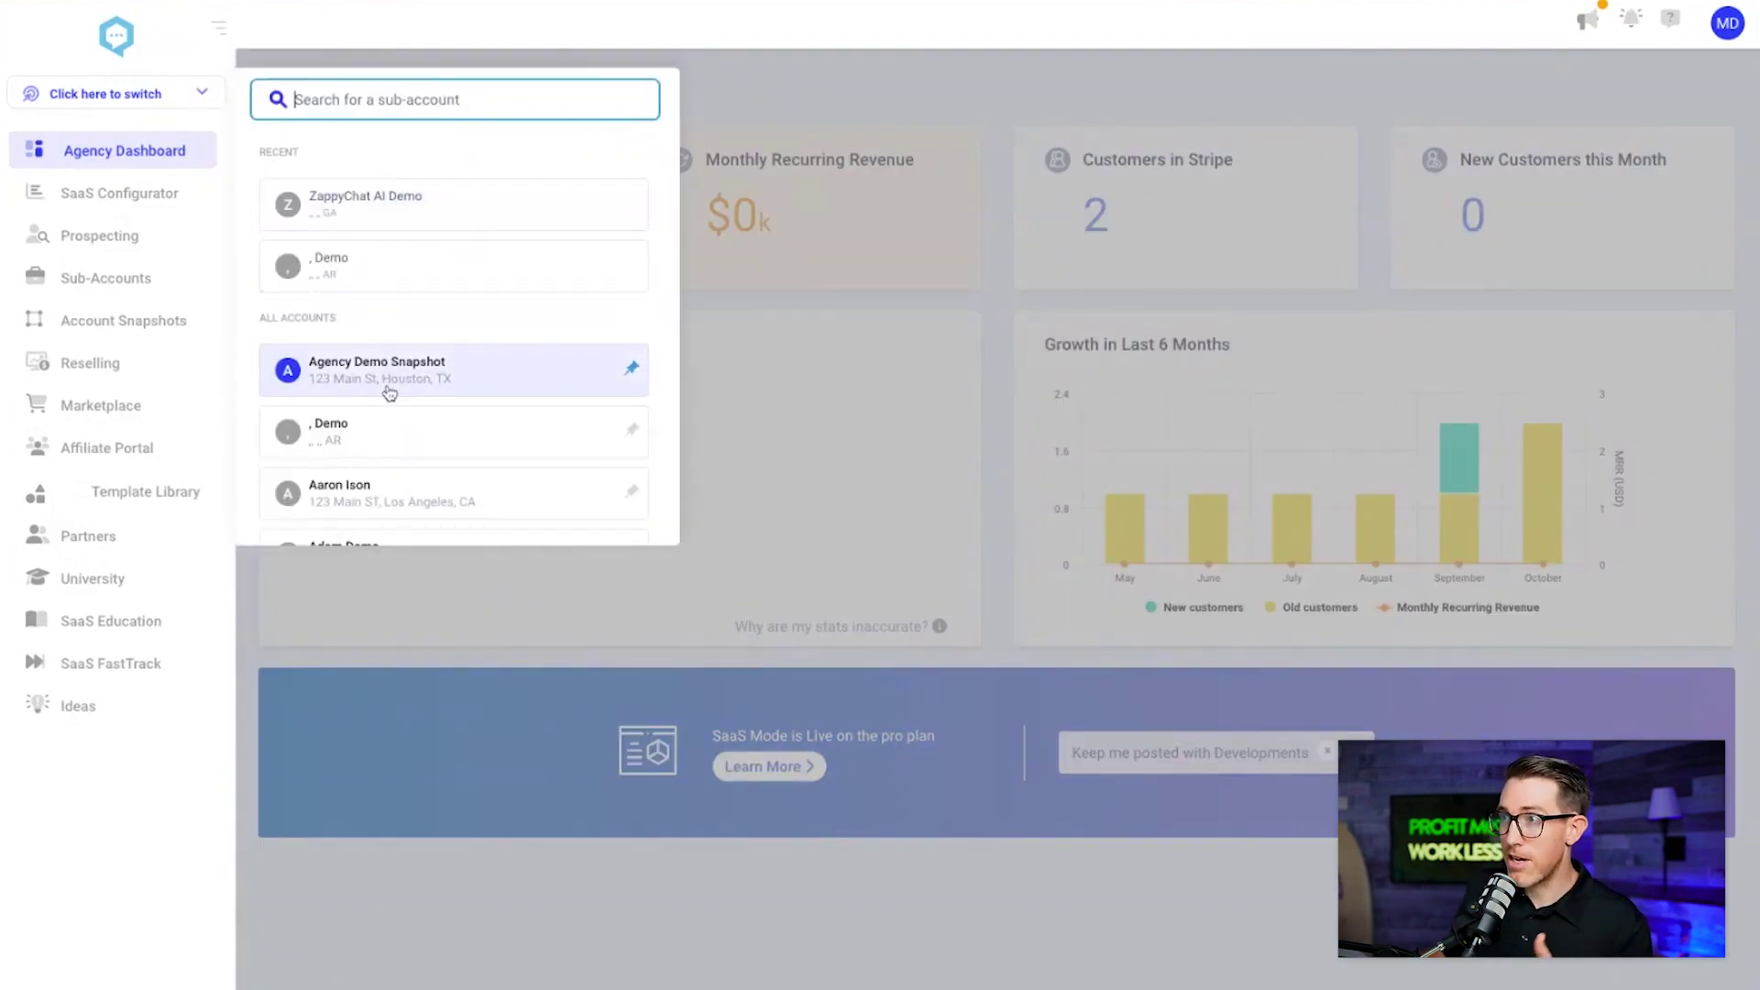
left_click(836, 170)
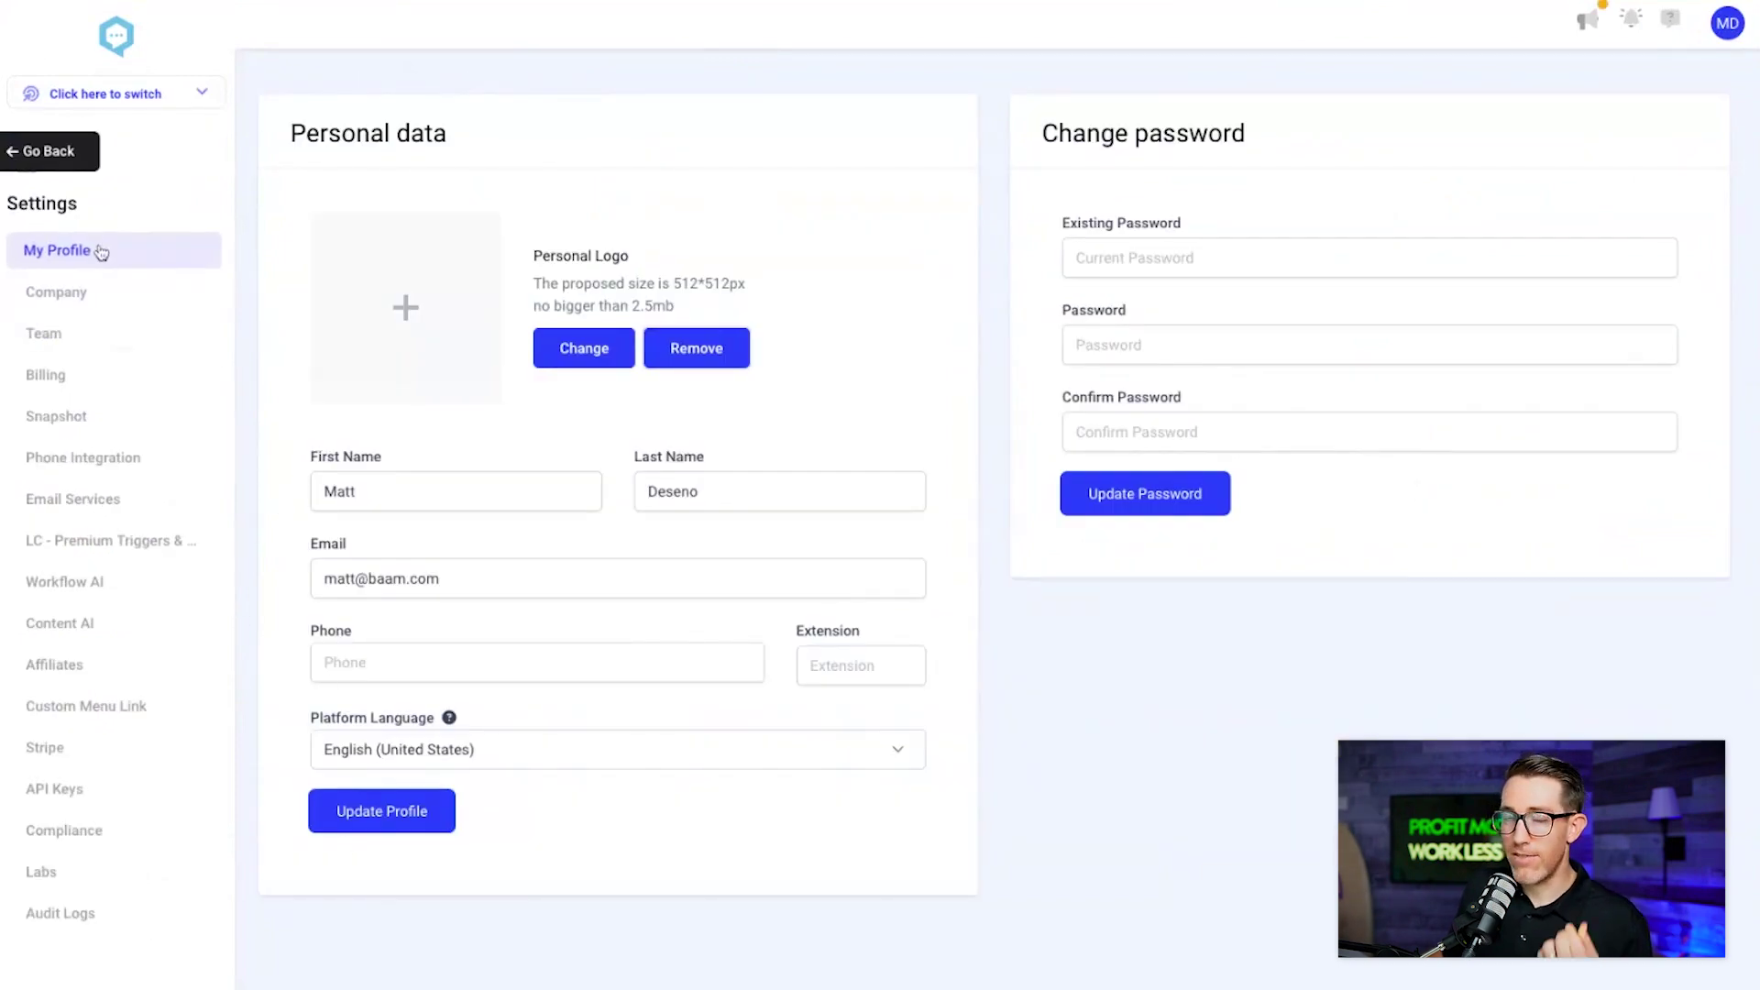
Step: Go to Company settings and show the setup instructions for the Whitelabel Domain
left_click(59, 292)
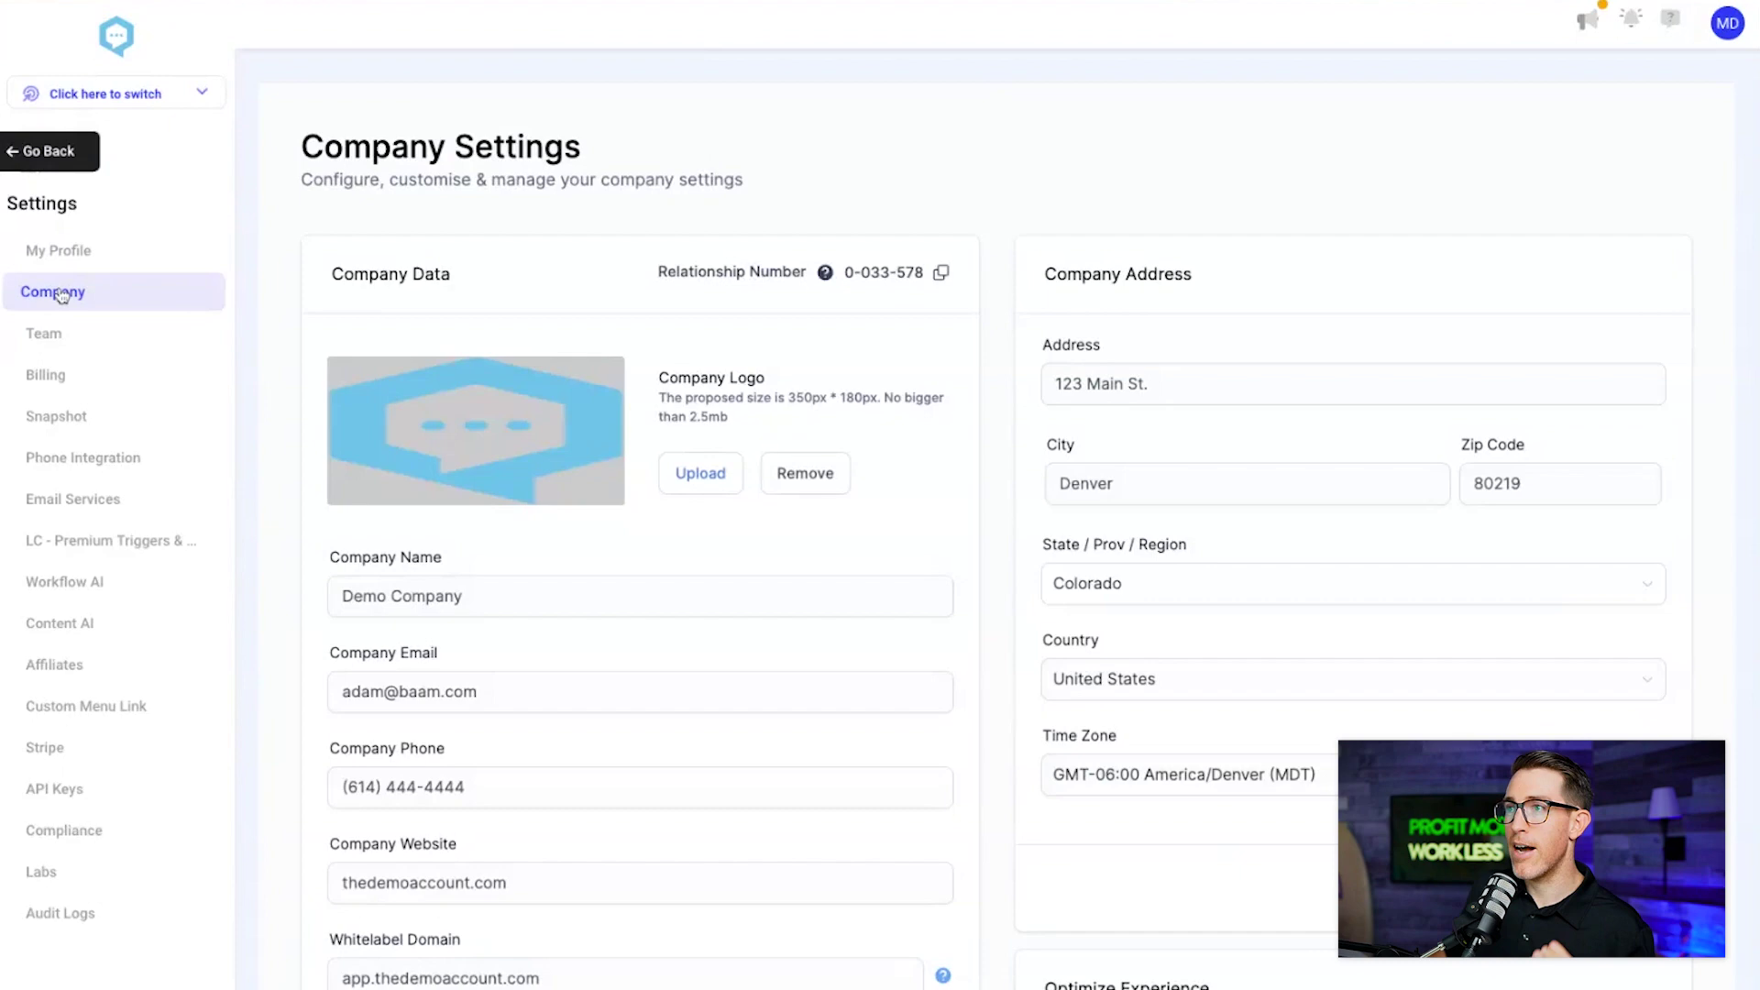
scroll(244, 274, "down", 2)
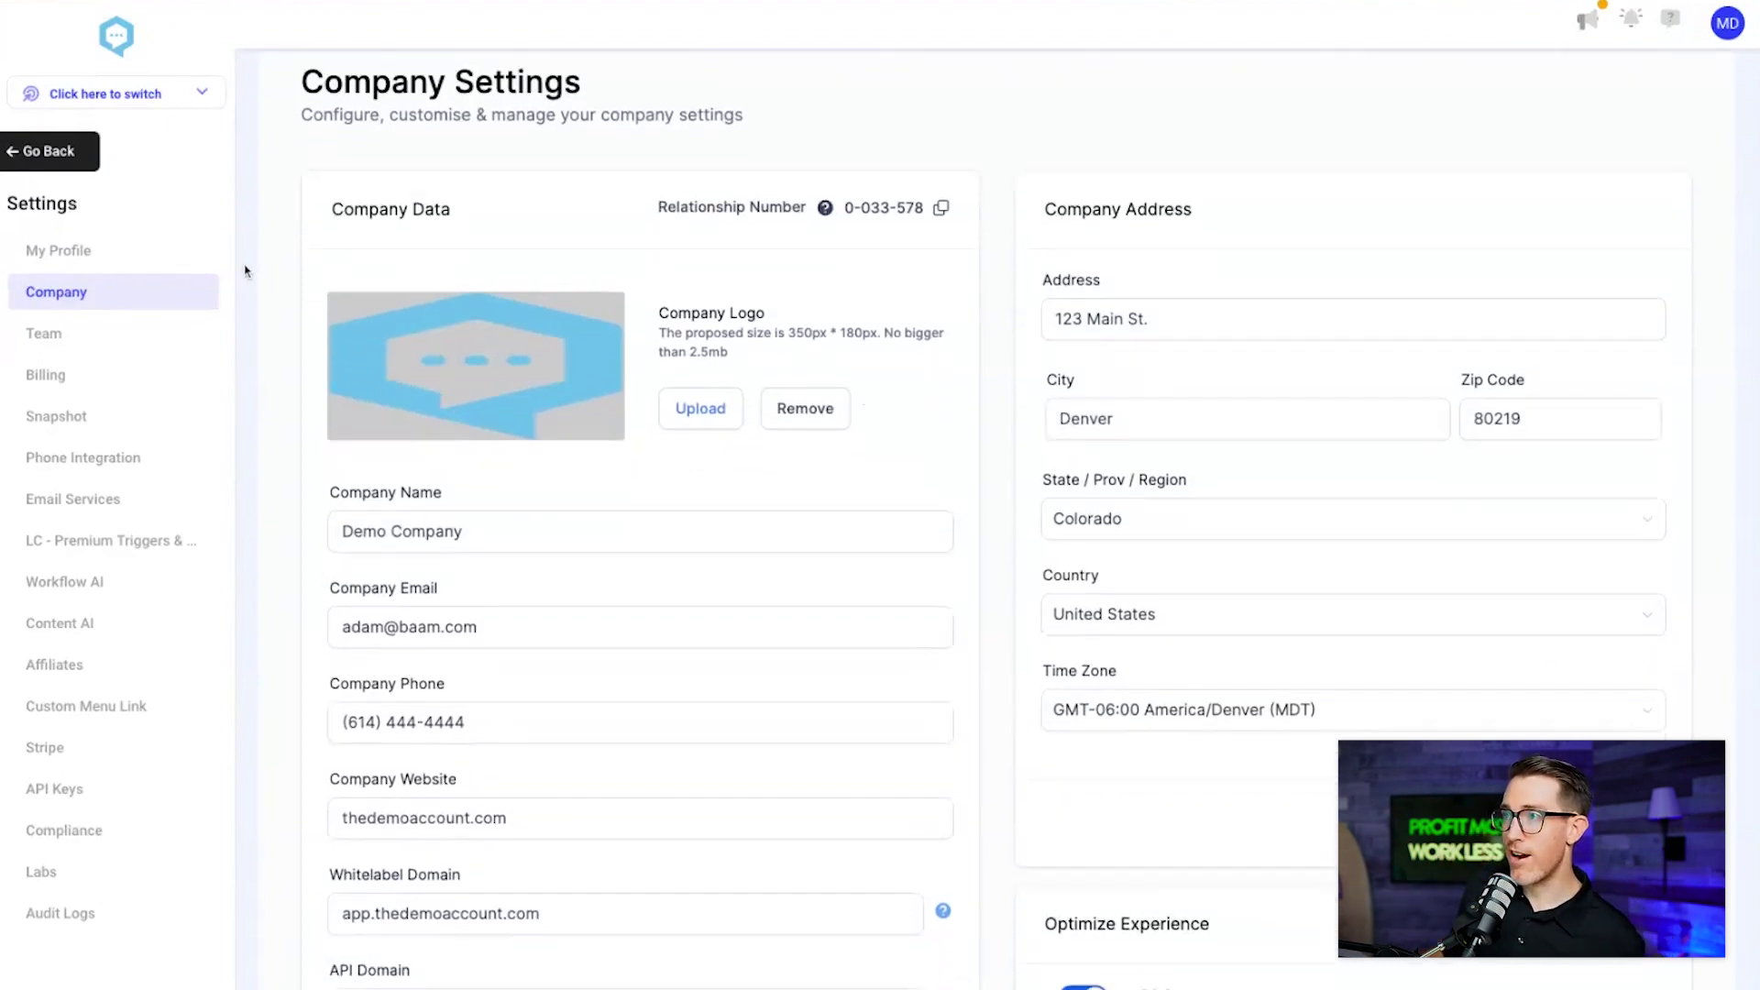
scroll(282, 448, "down", 1)
scroll(282, 448, "down", 5)
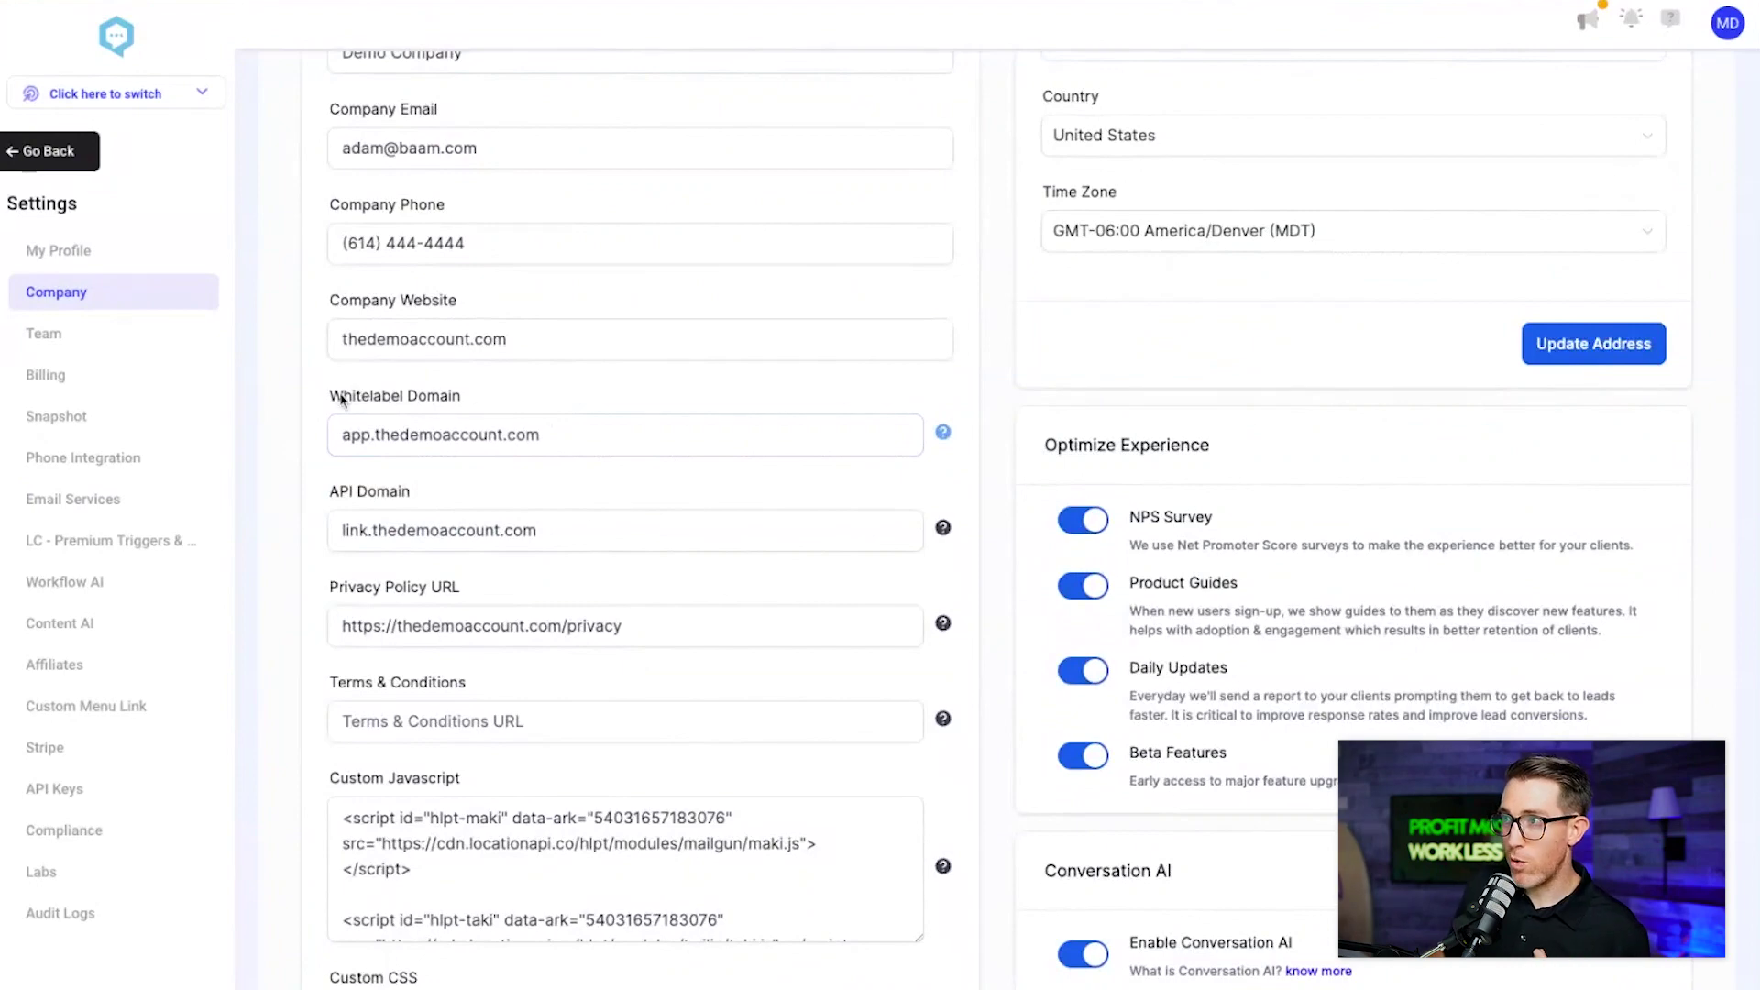
left_click_drag(343, 396, 596, 406)
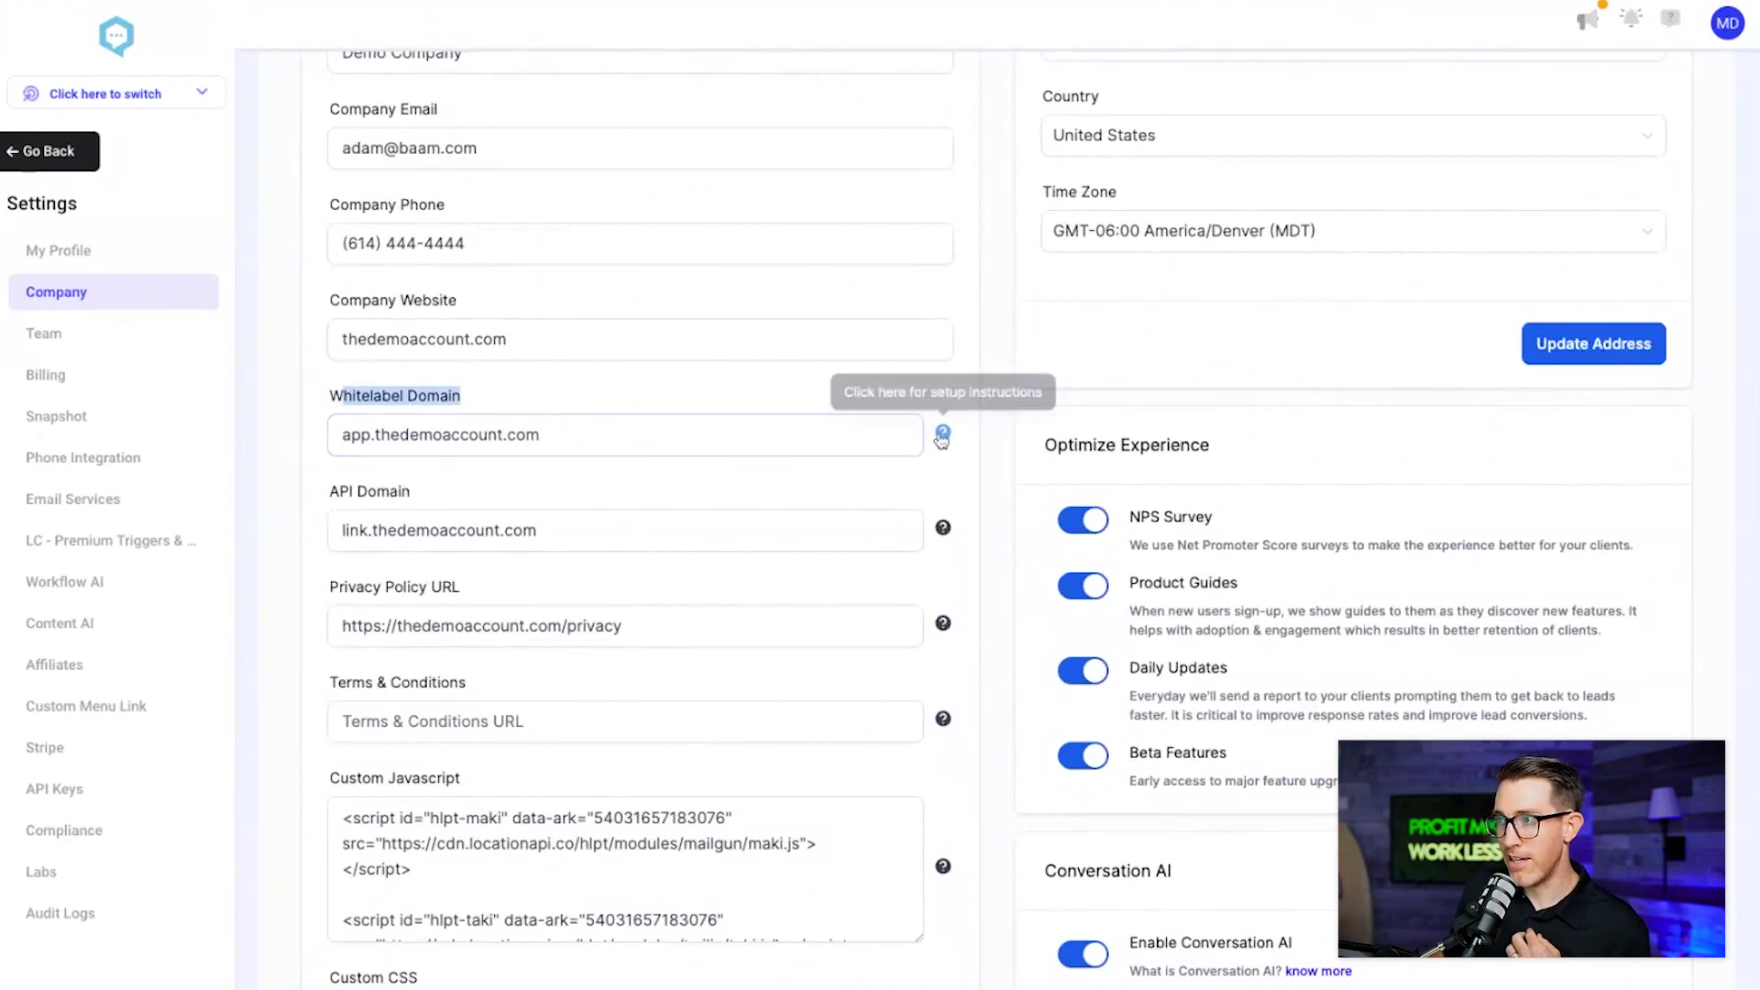
left_click(503, 404)
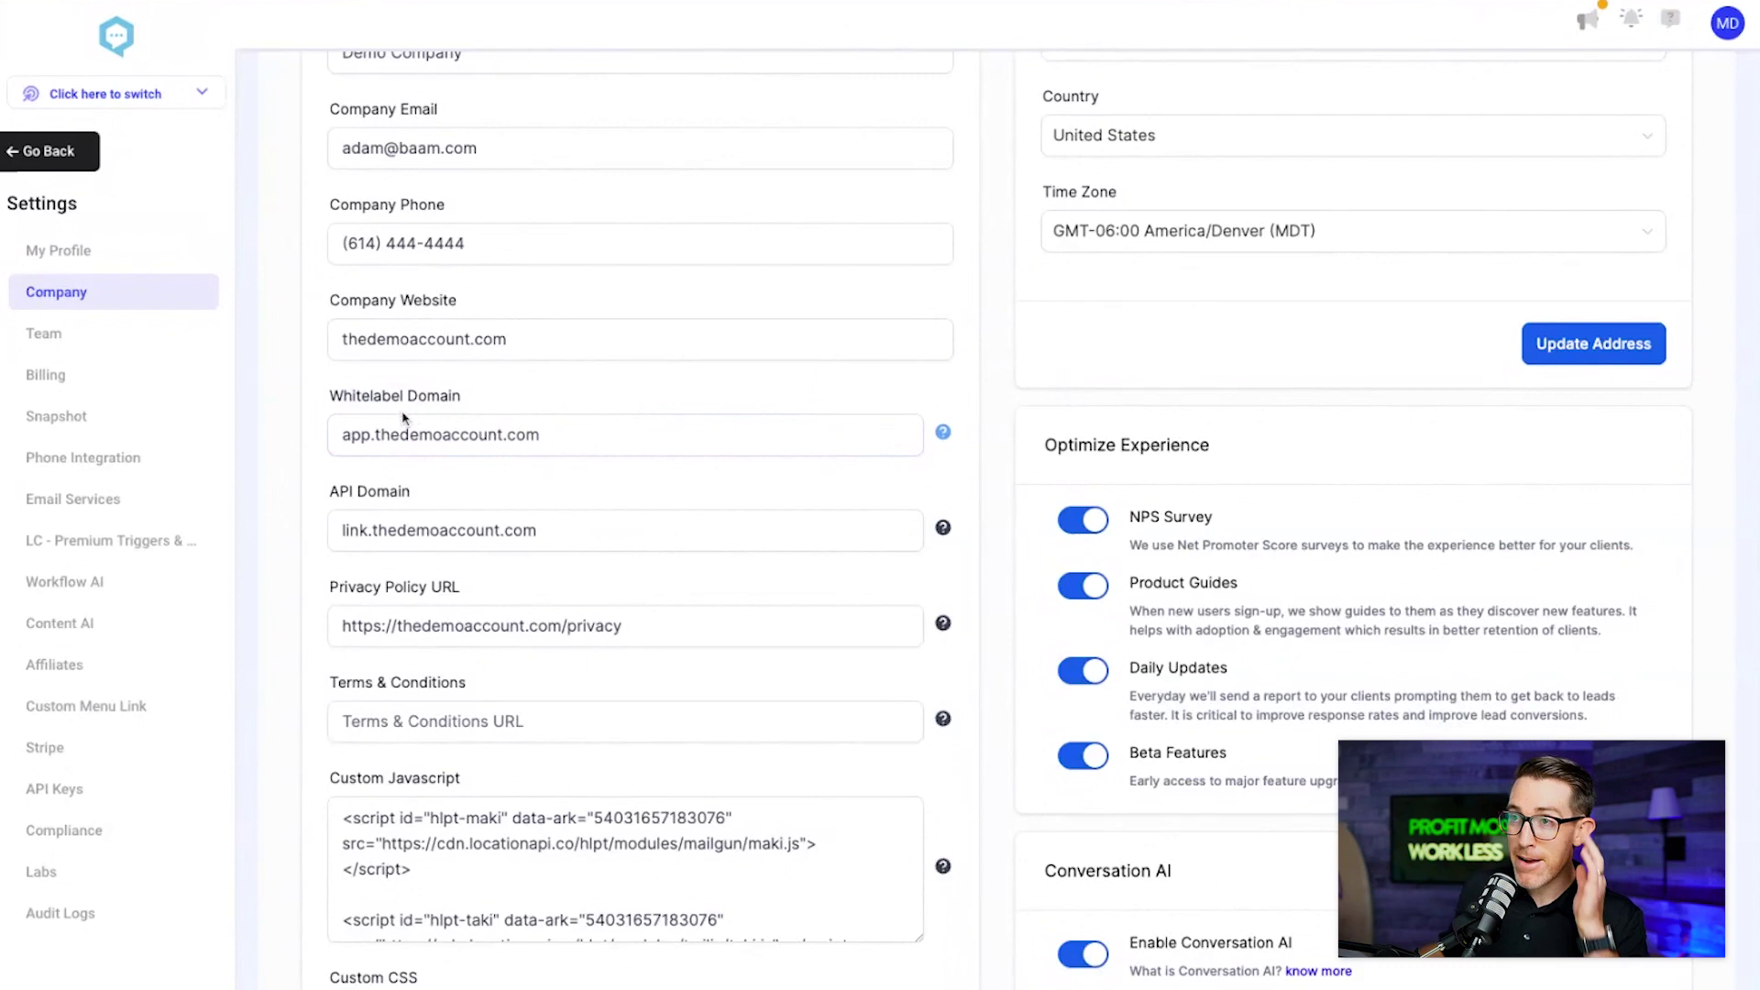
Step: Select the whitelabel domain value app.thedemoaccount.com in its field
left_click(377, 434)
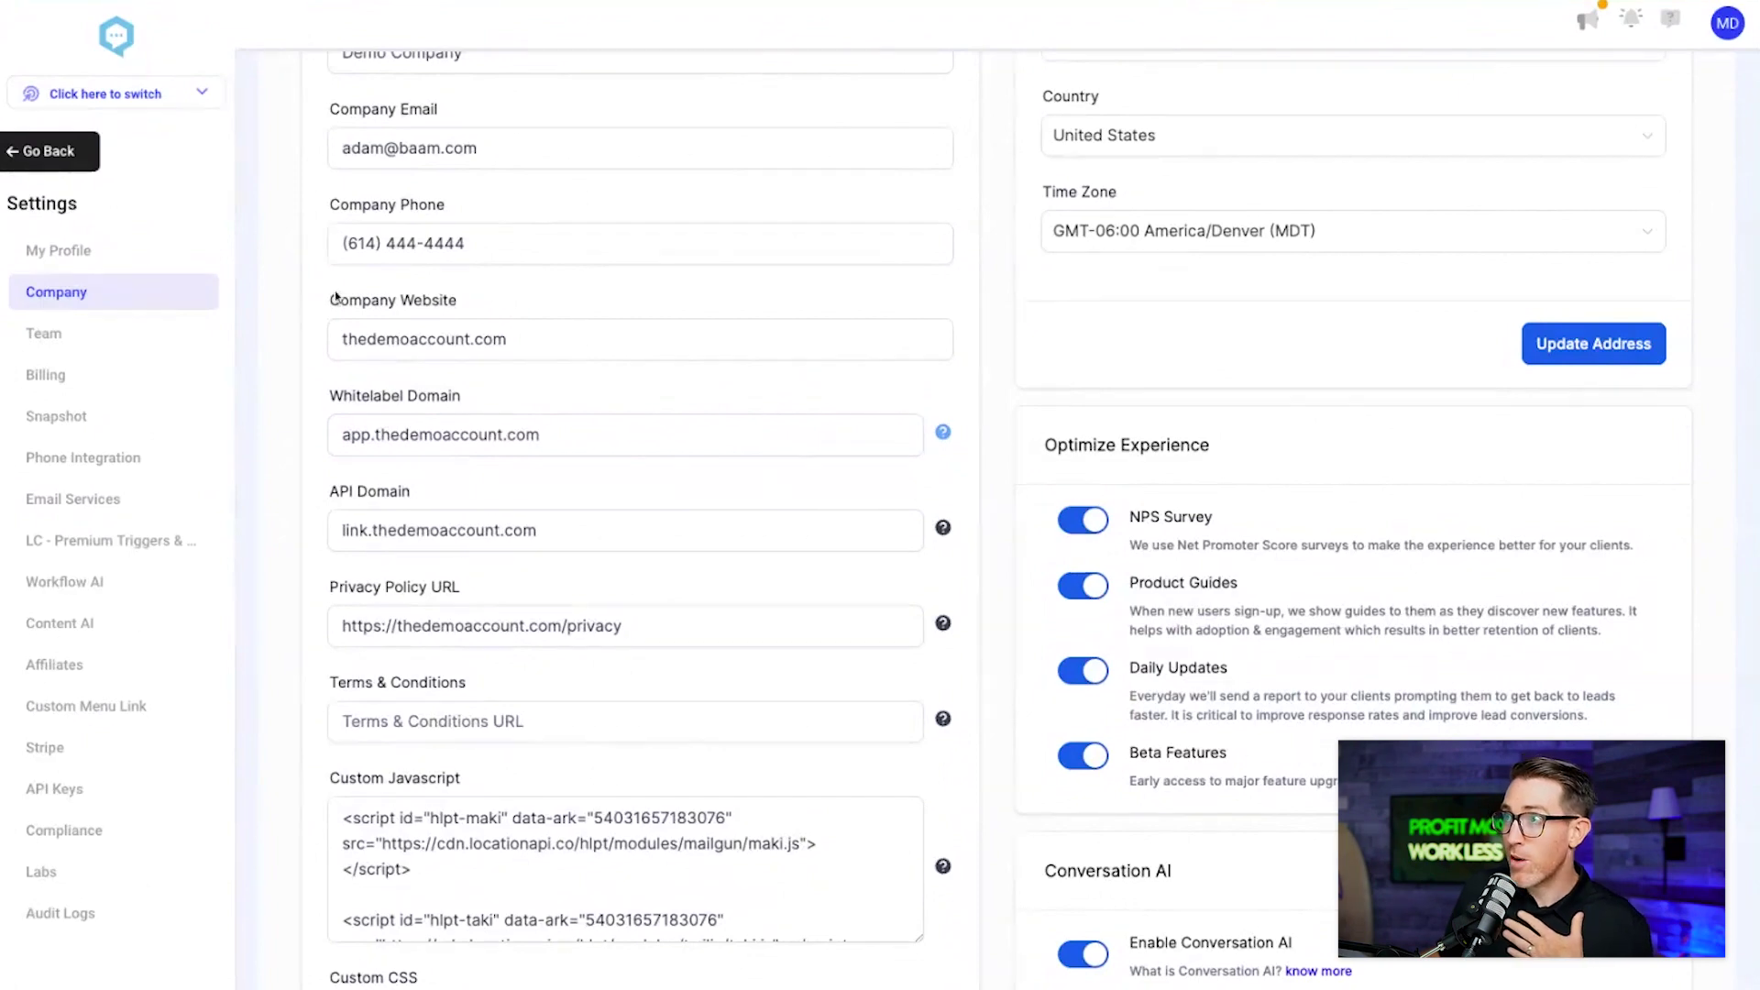
left_click(394, 440)
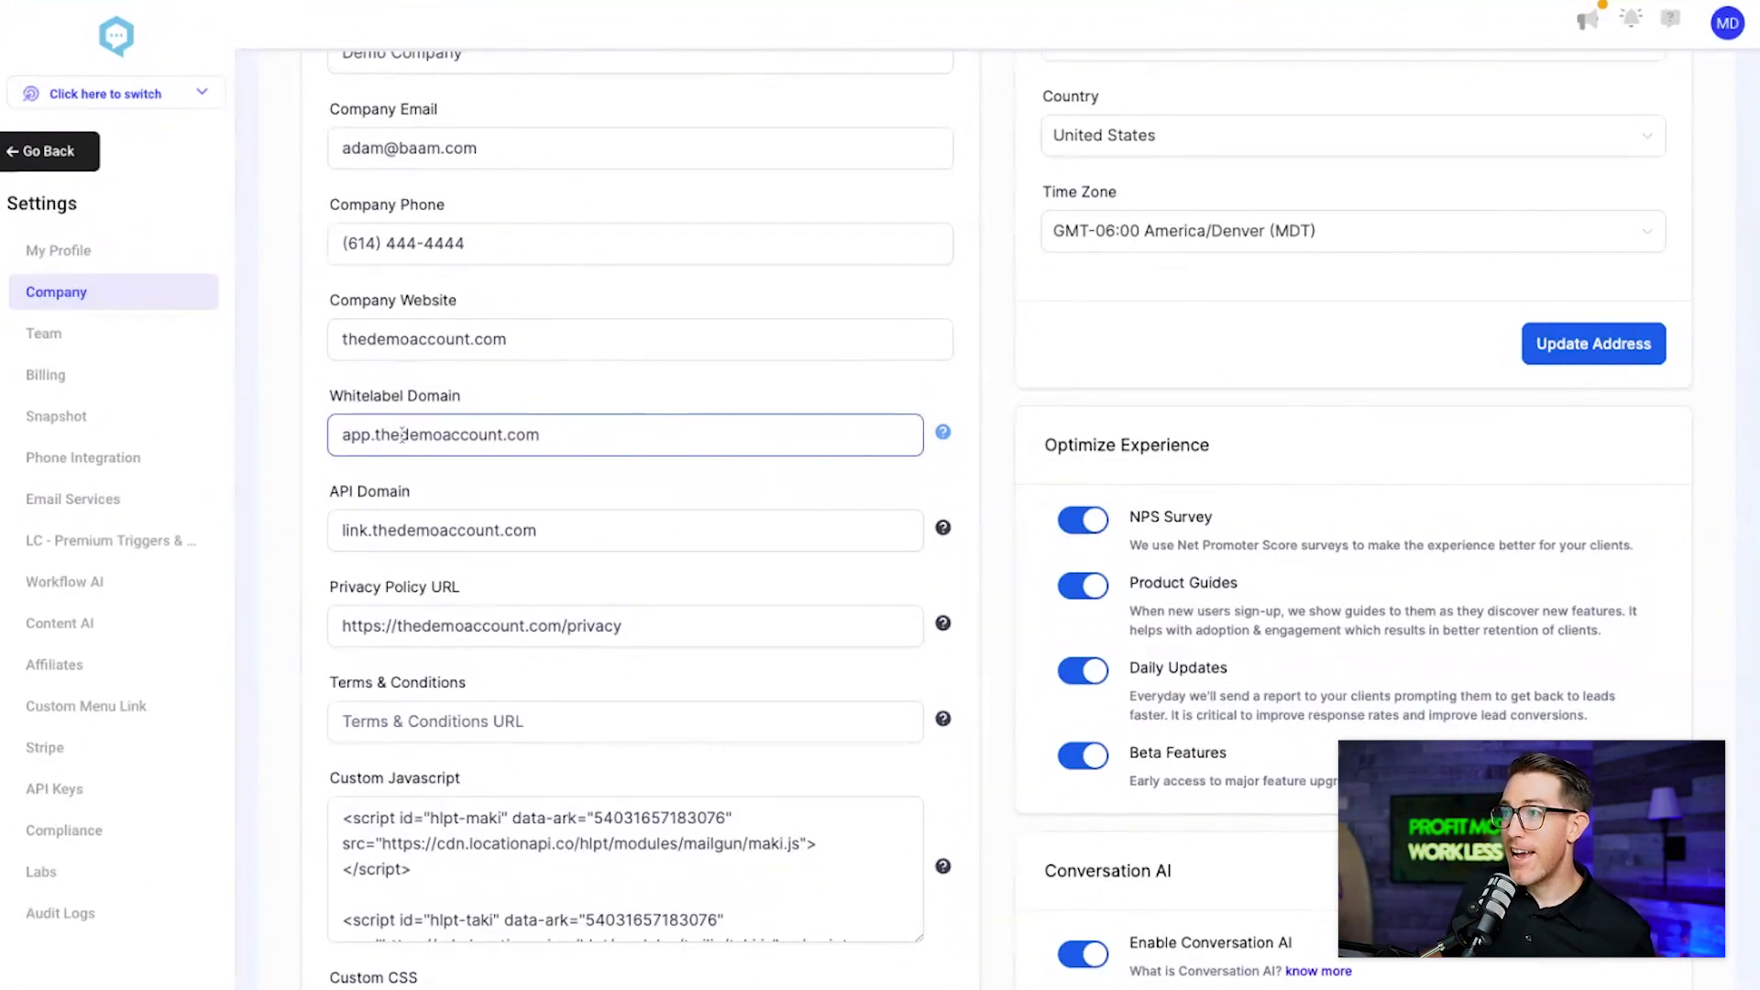
double_click(395, 433)
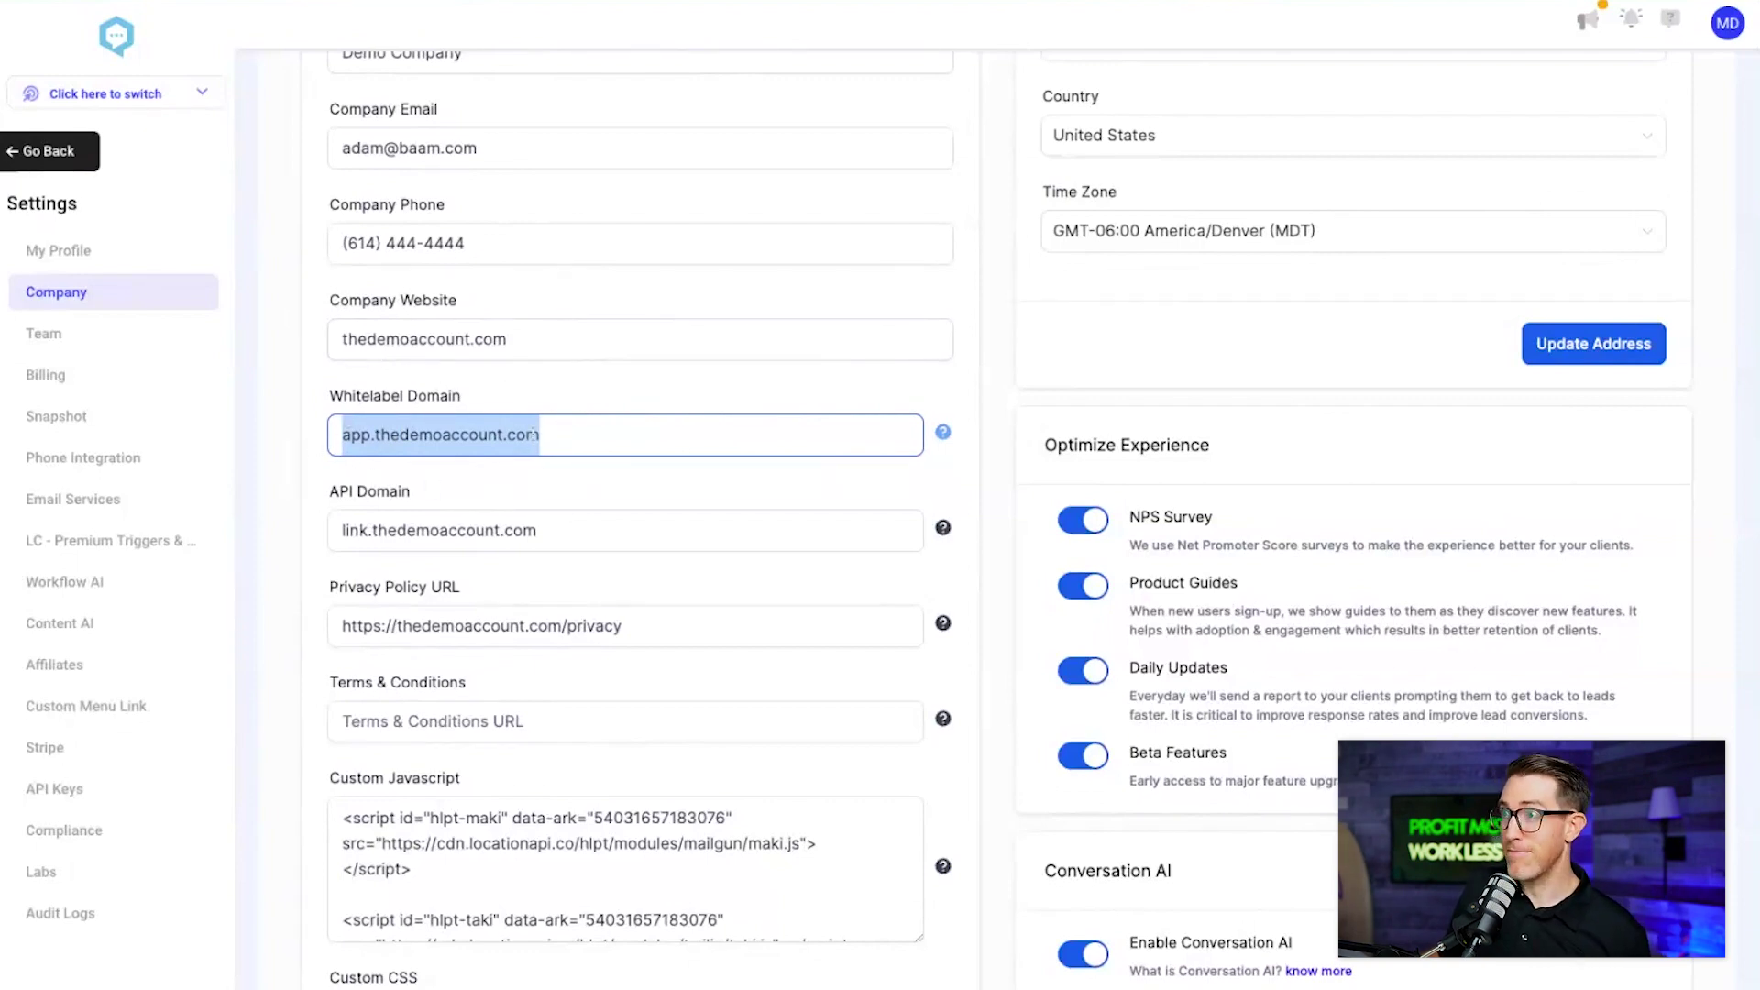
left_click(533, 435)
left_click_drag(577, 435, 341, 435)
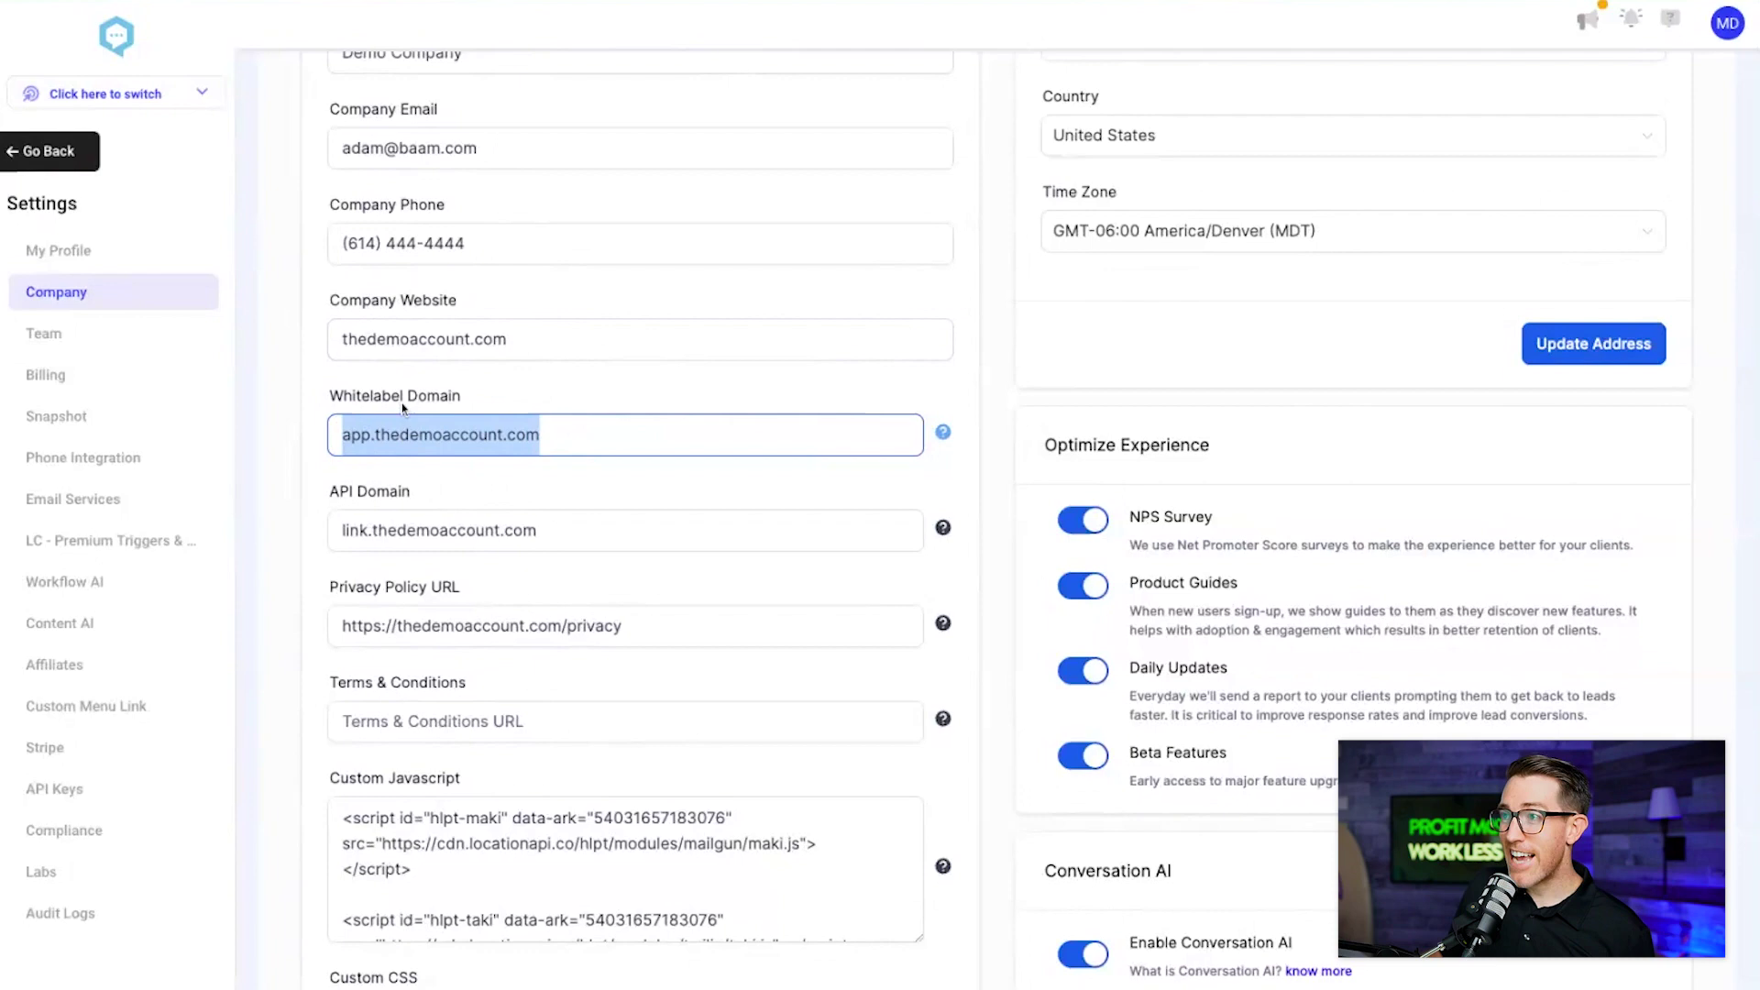
left_click(330, 418)
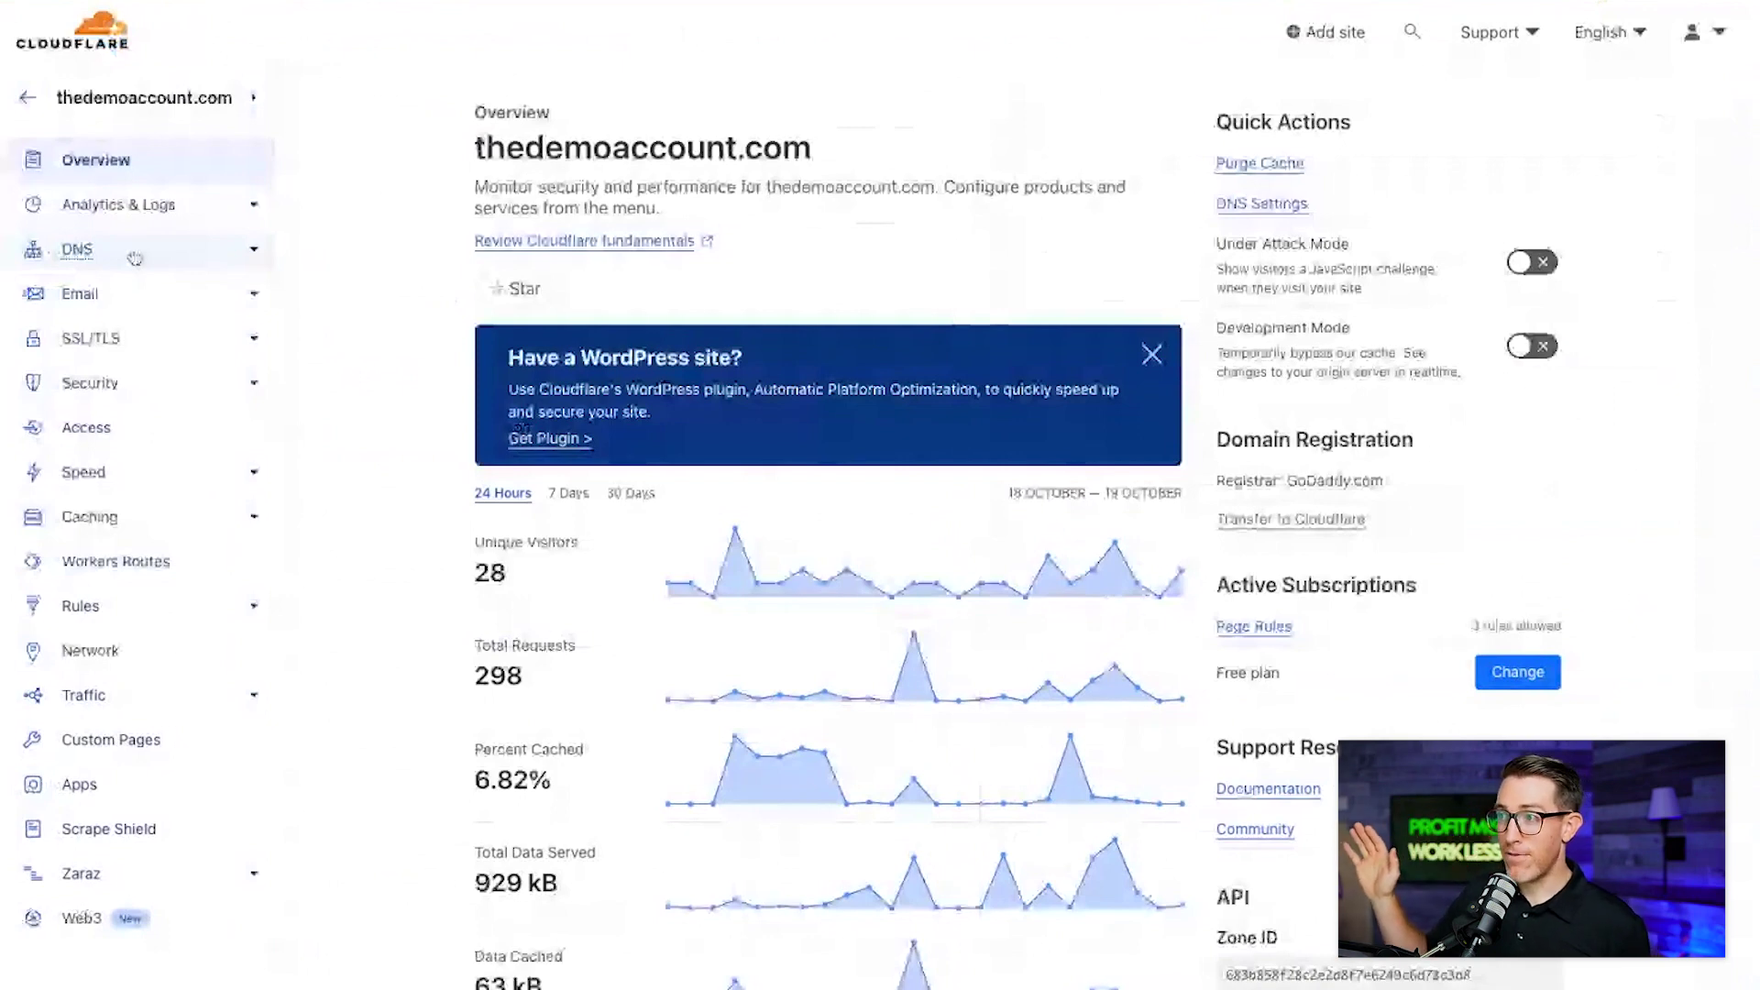
Step: In thedemoaccount.com's DNS records, add a DNS-only CNAME named app targeting app.msgsndr.com
left_click(135, 259)
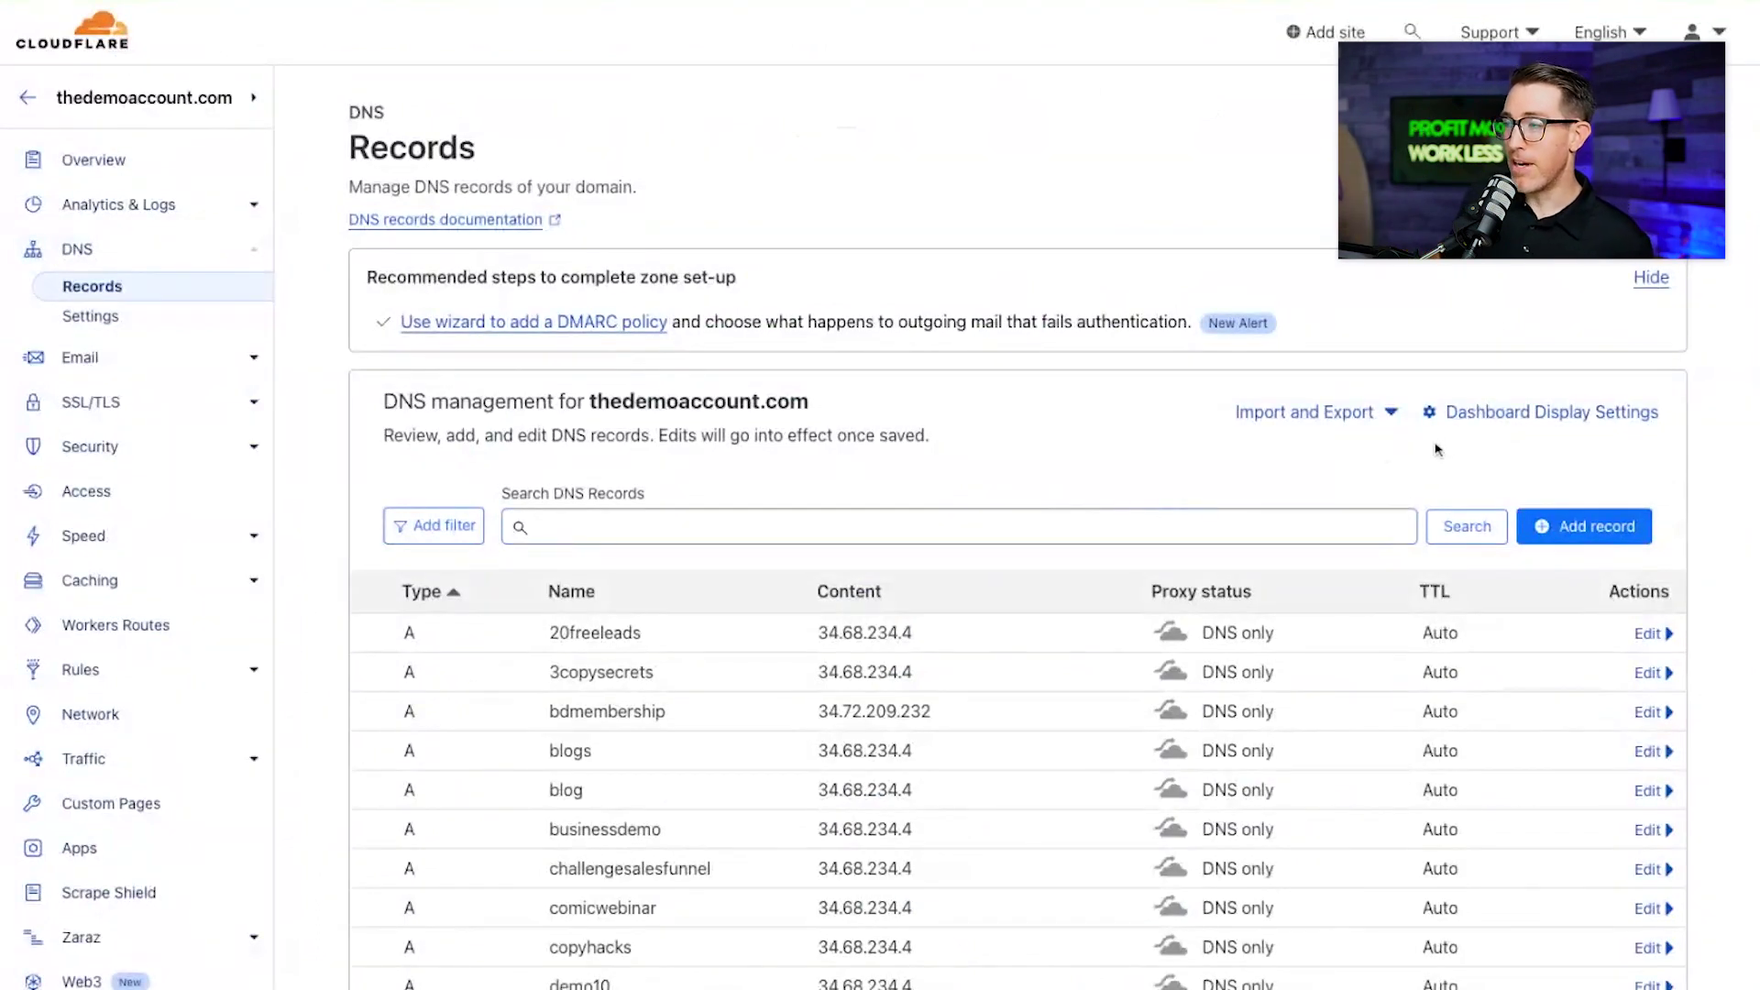
left_click(1606, 520)
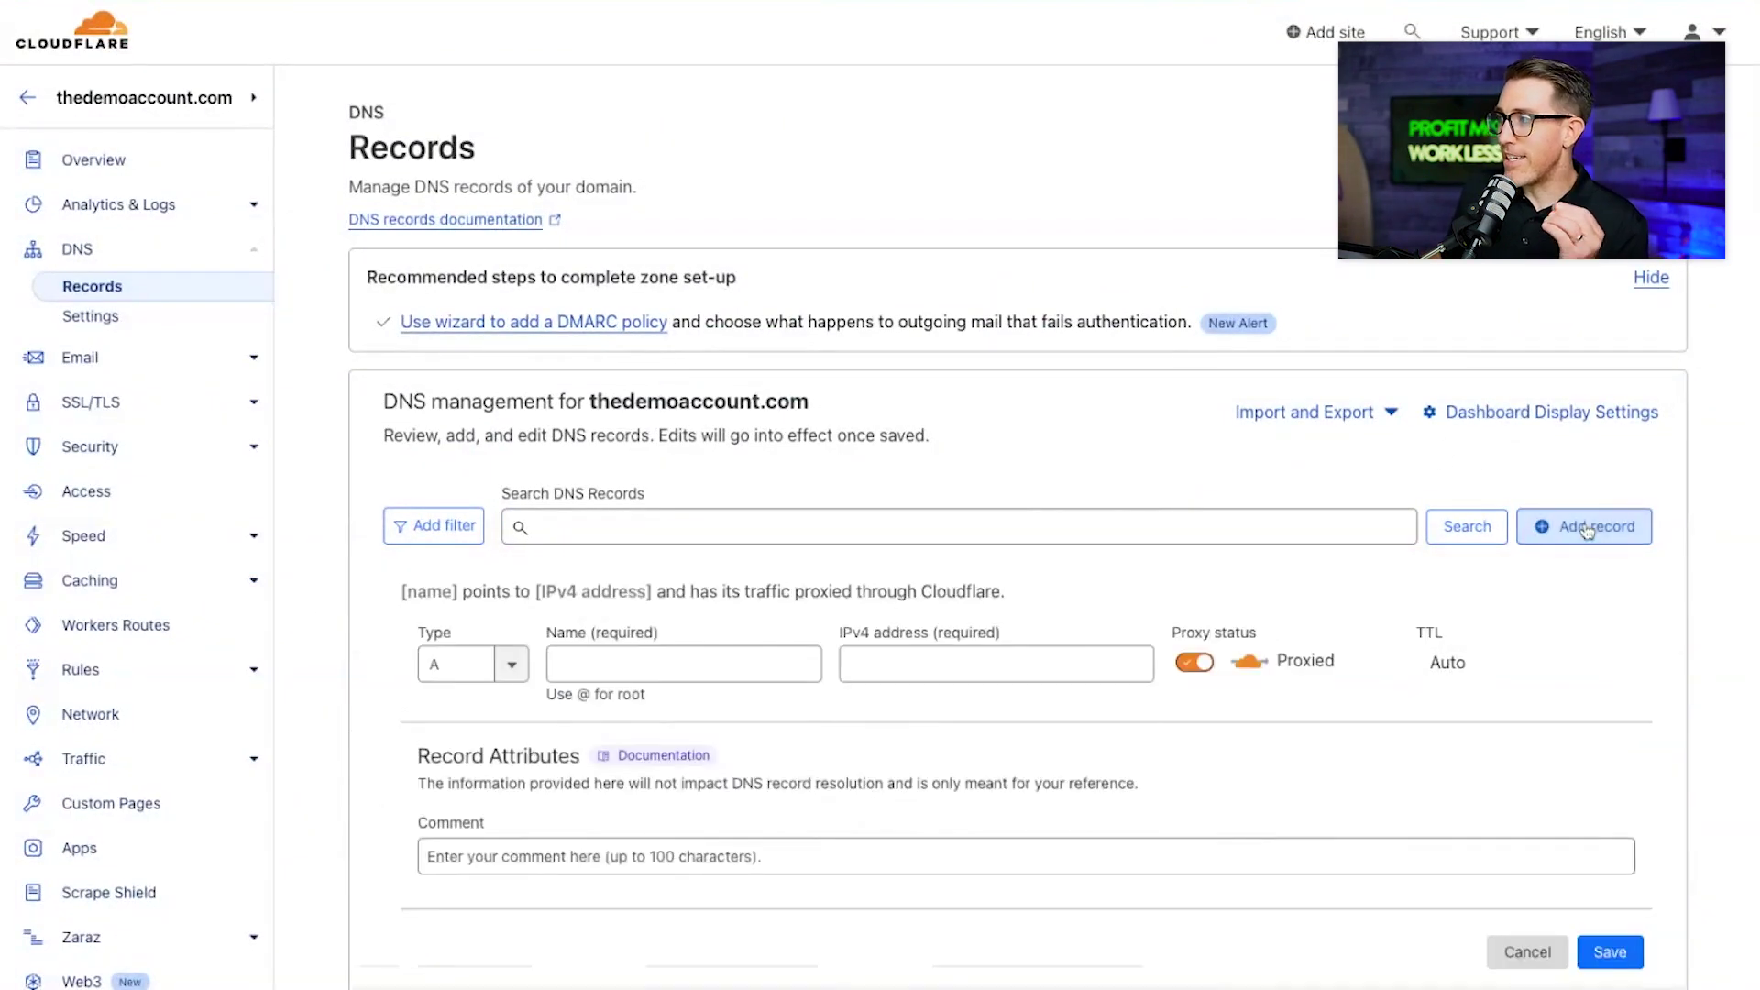
left_click(524, 675)
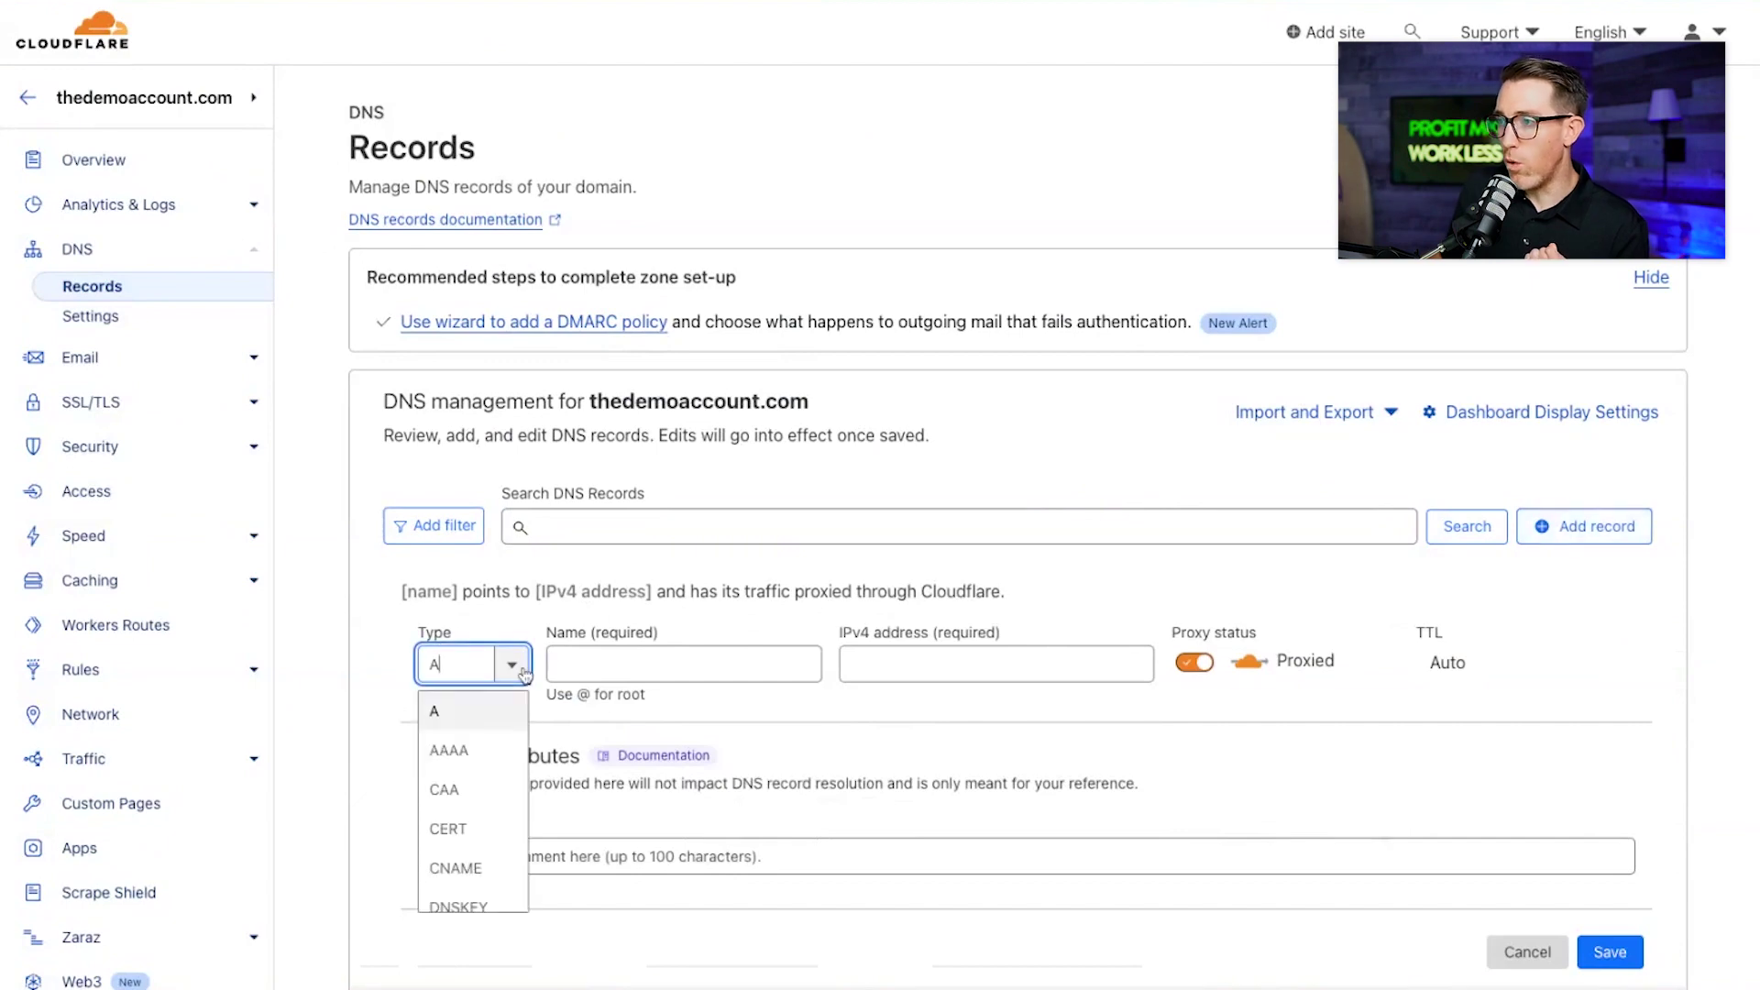
left_click(455, 867)
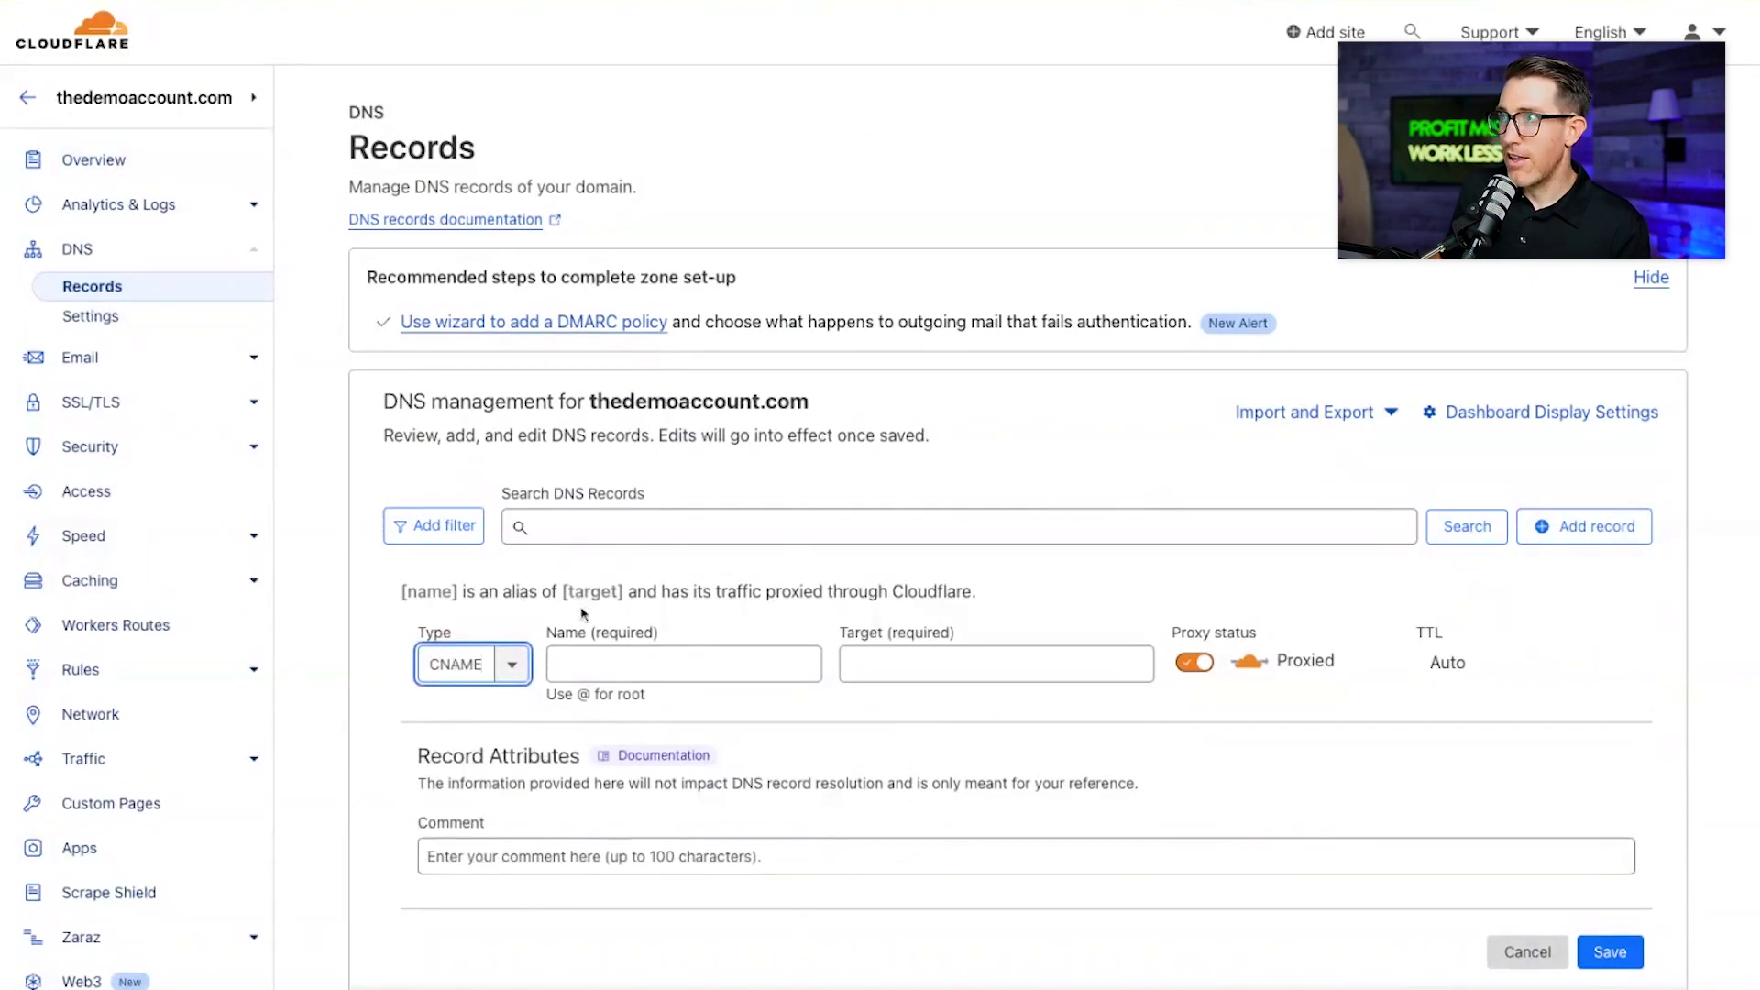
left_click(572, 657)
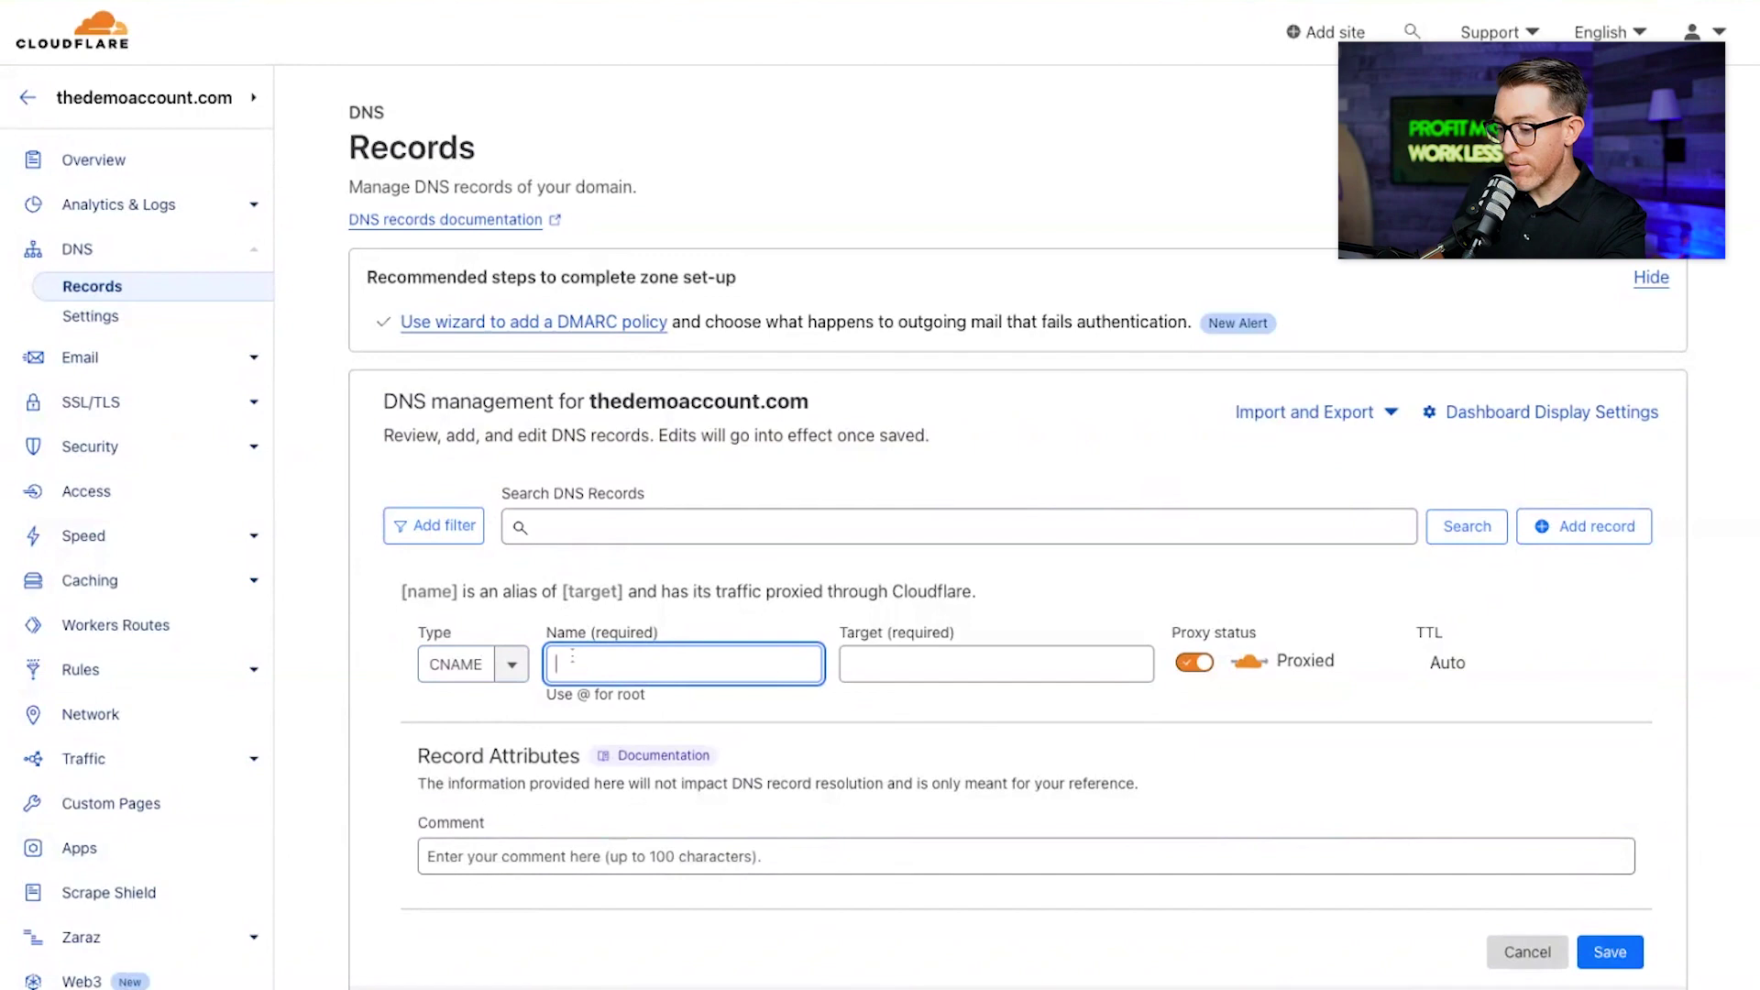
type("app")
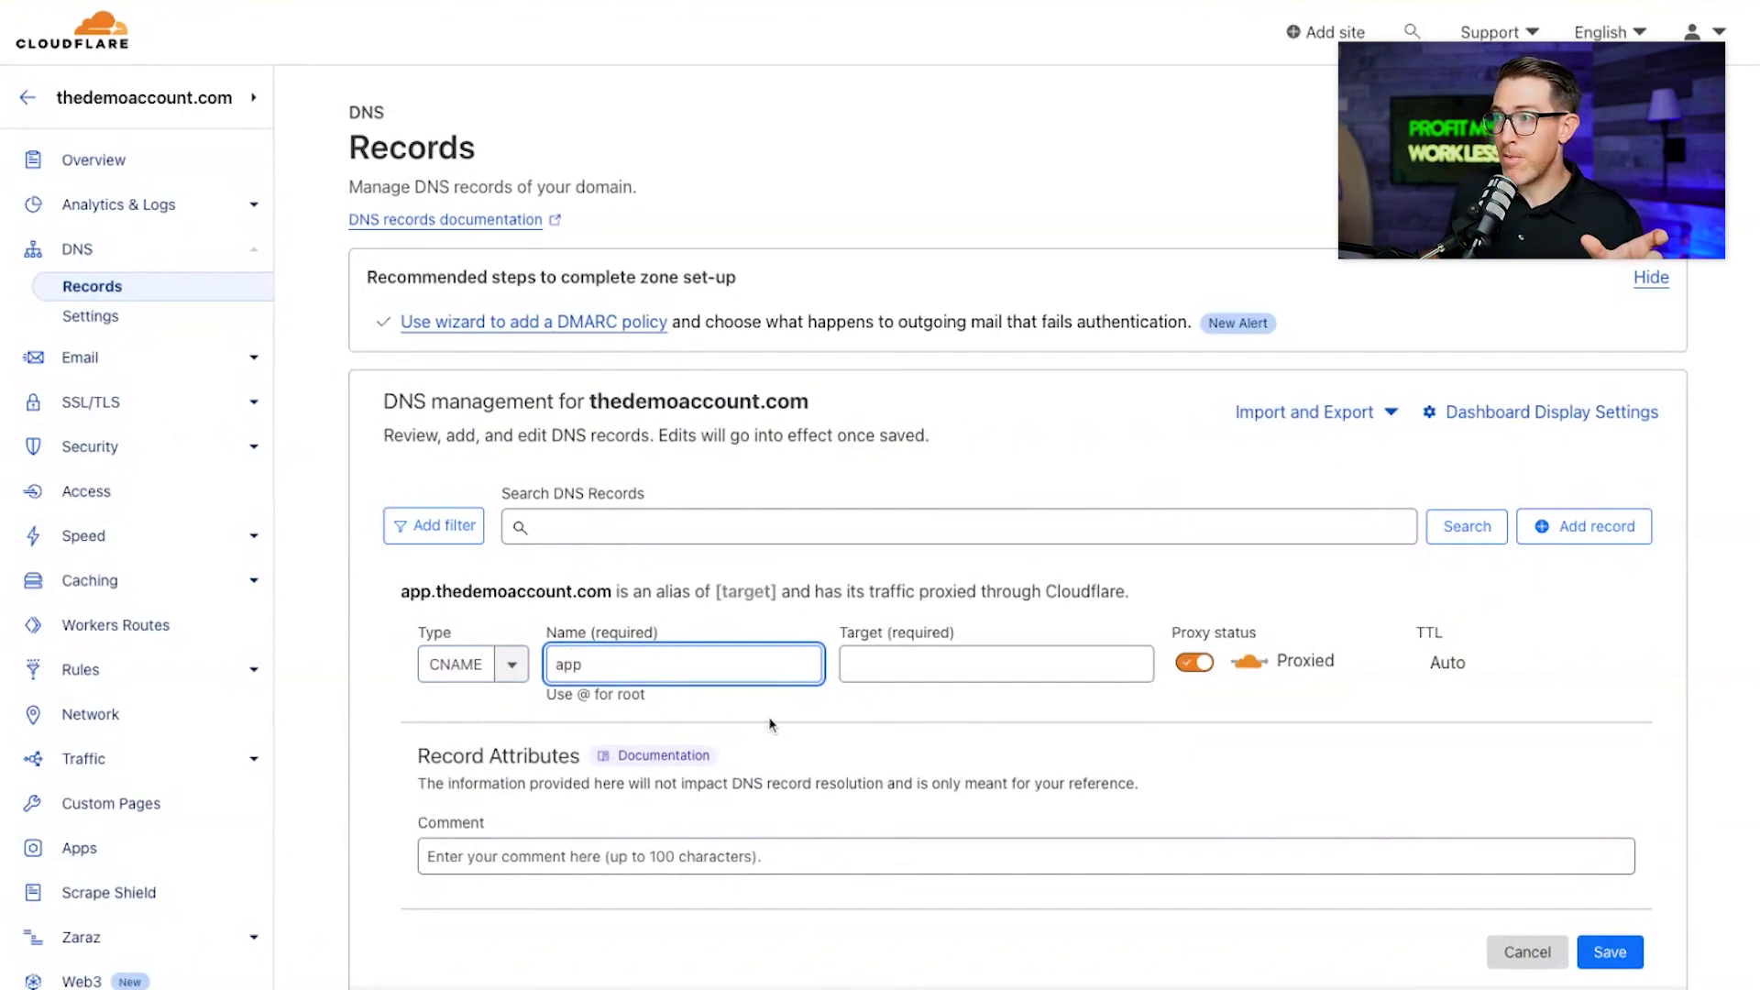
left_click(893, 666)
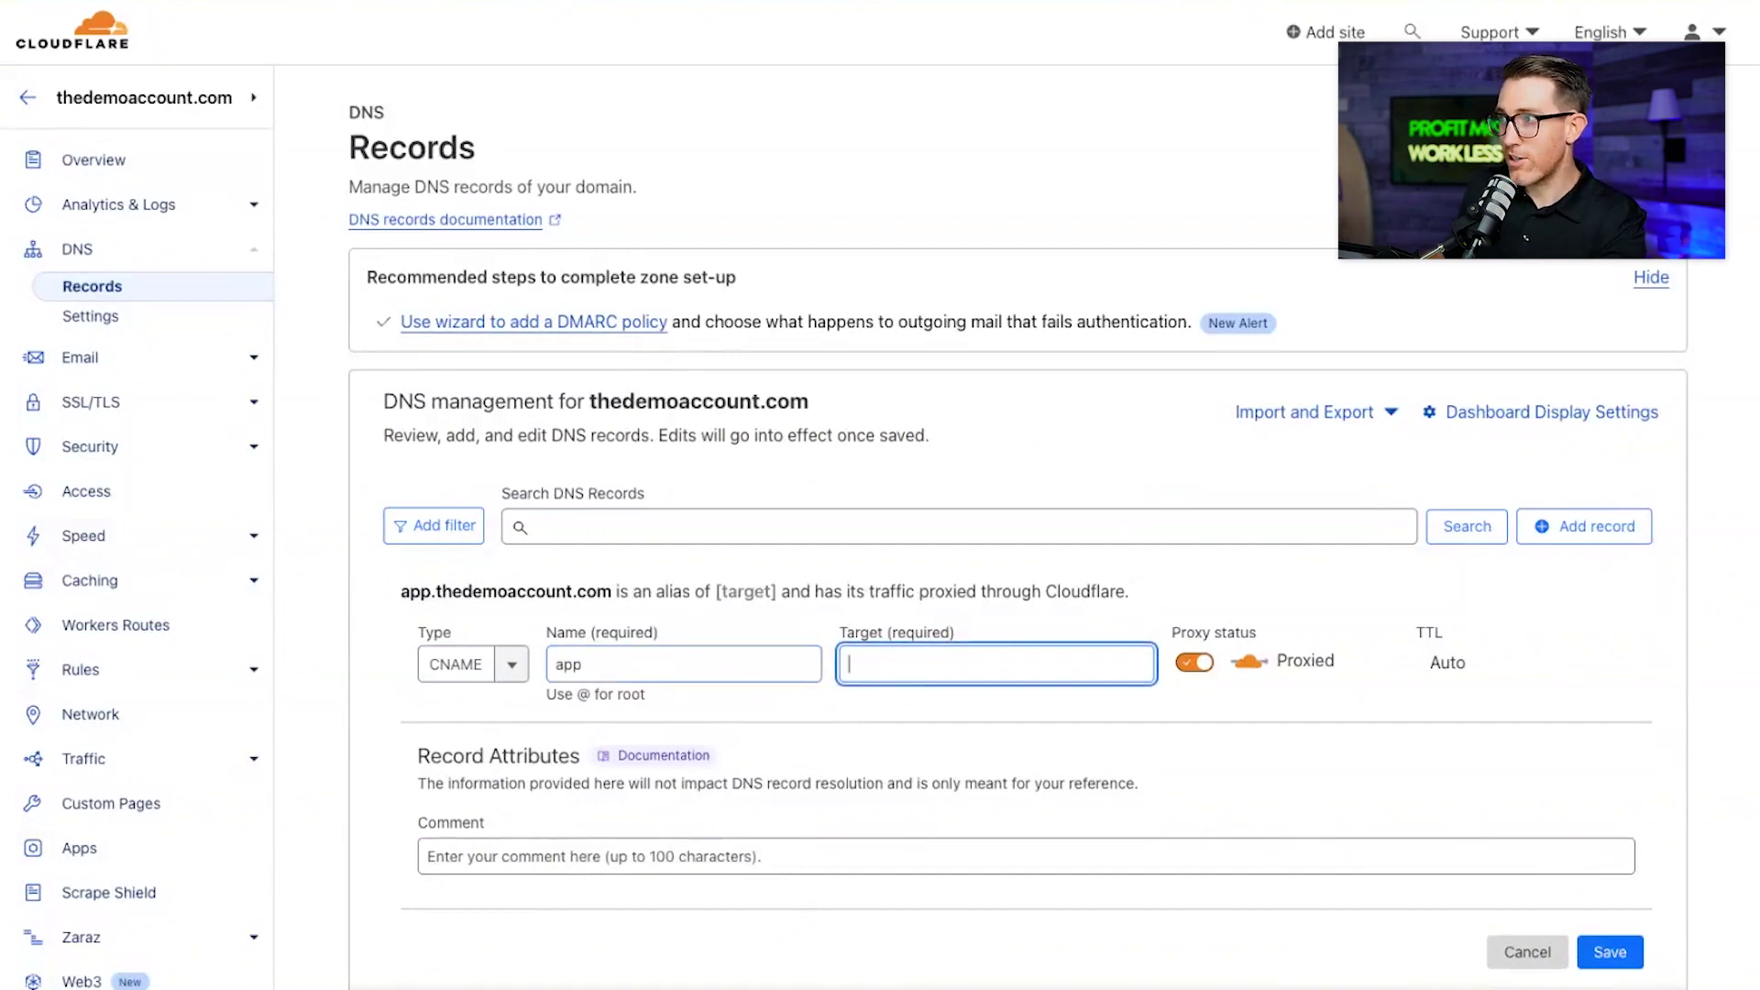
type("app.msgsndr.com")
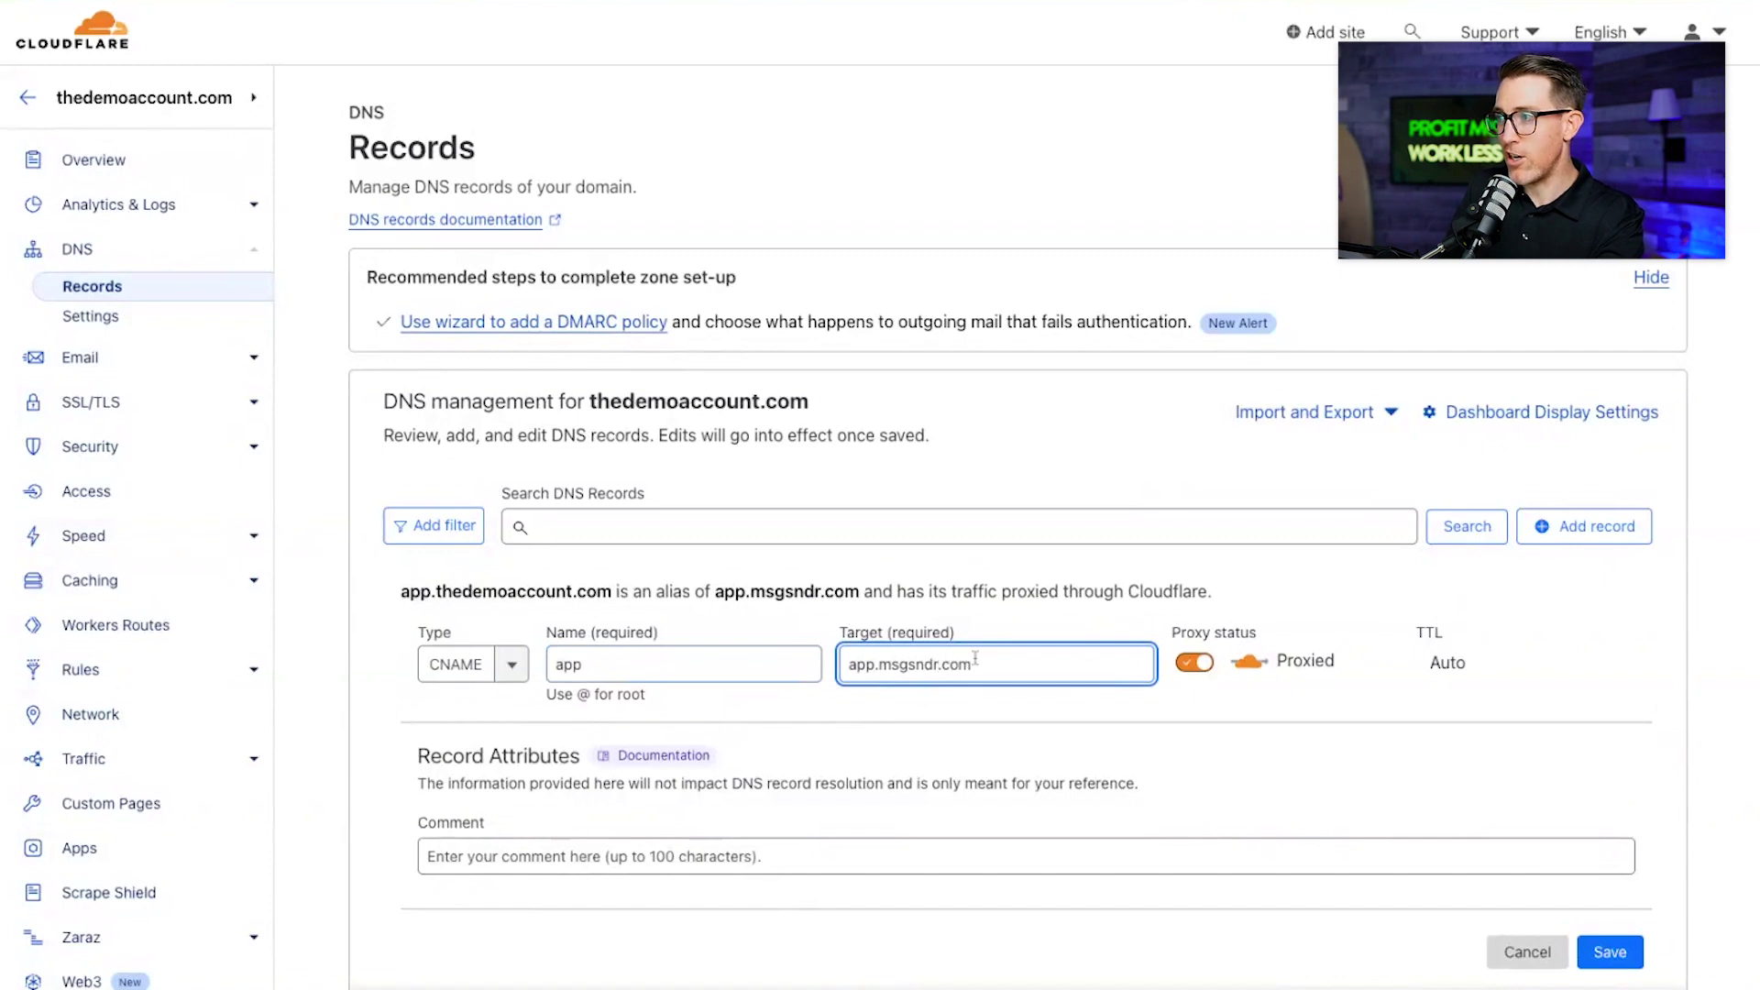
left_click(1207, 663)
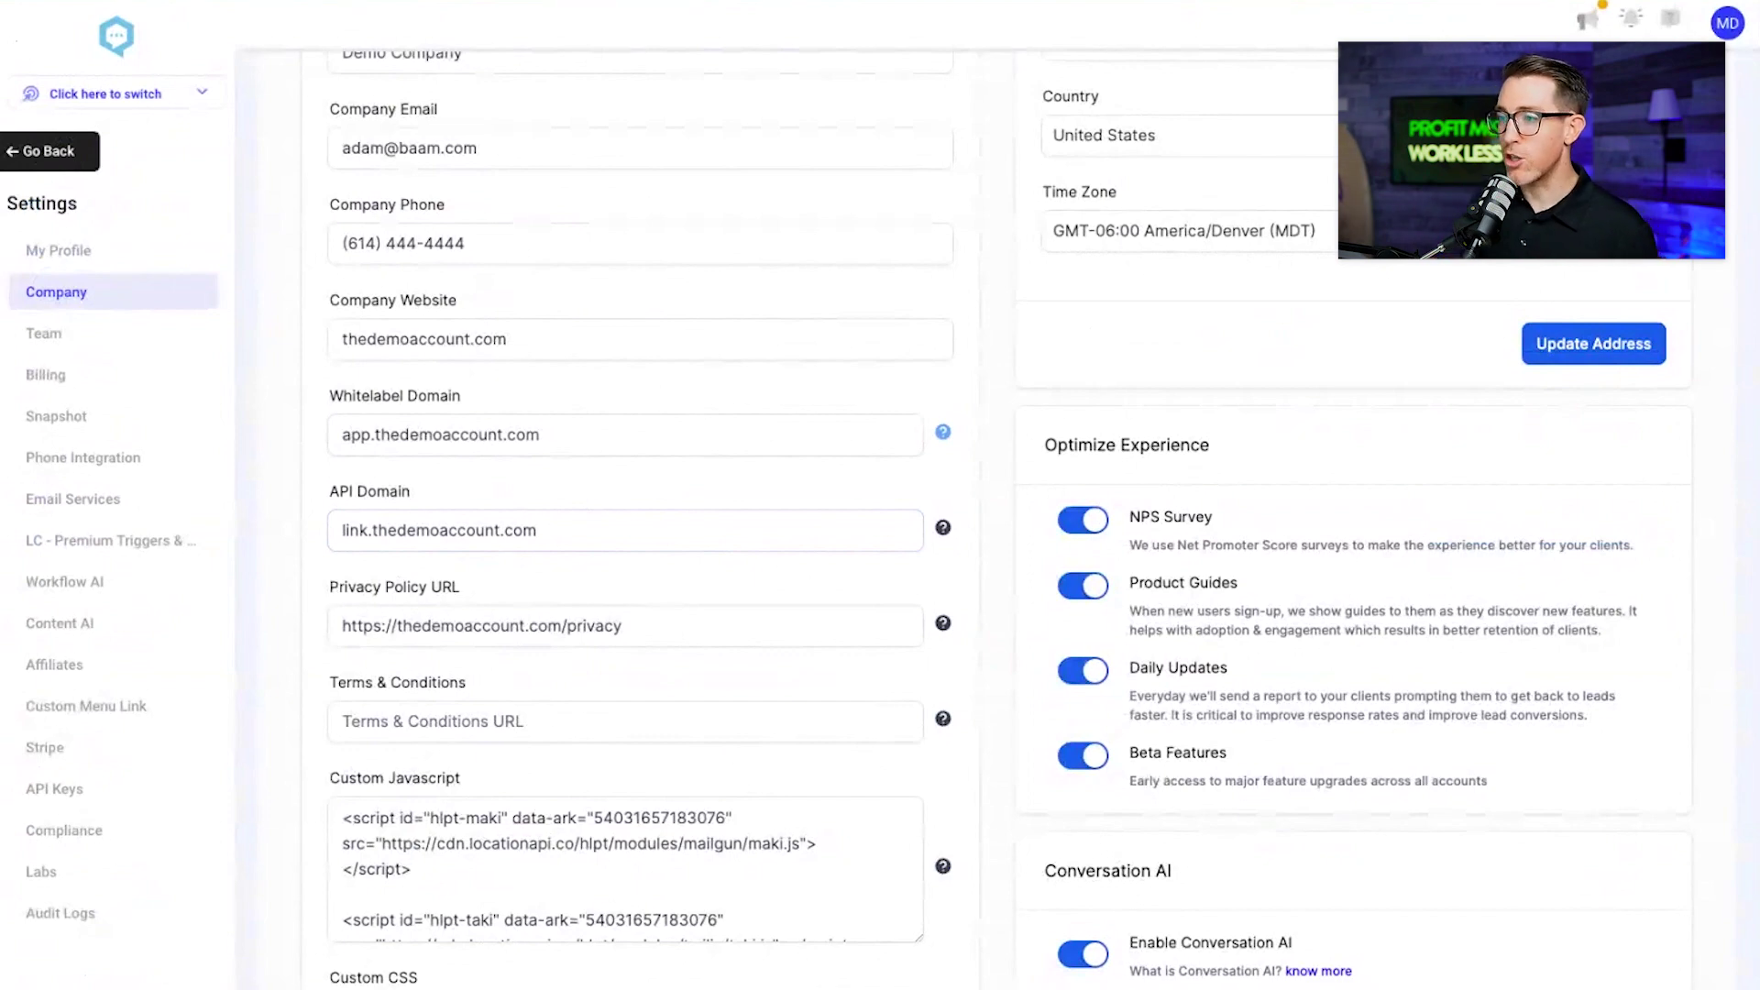
Step: Go back to the Agency Dashboard and open Theme Builder from the account menu
scroll(880, 513, "down", 1)
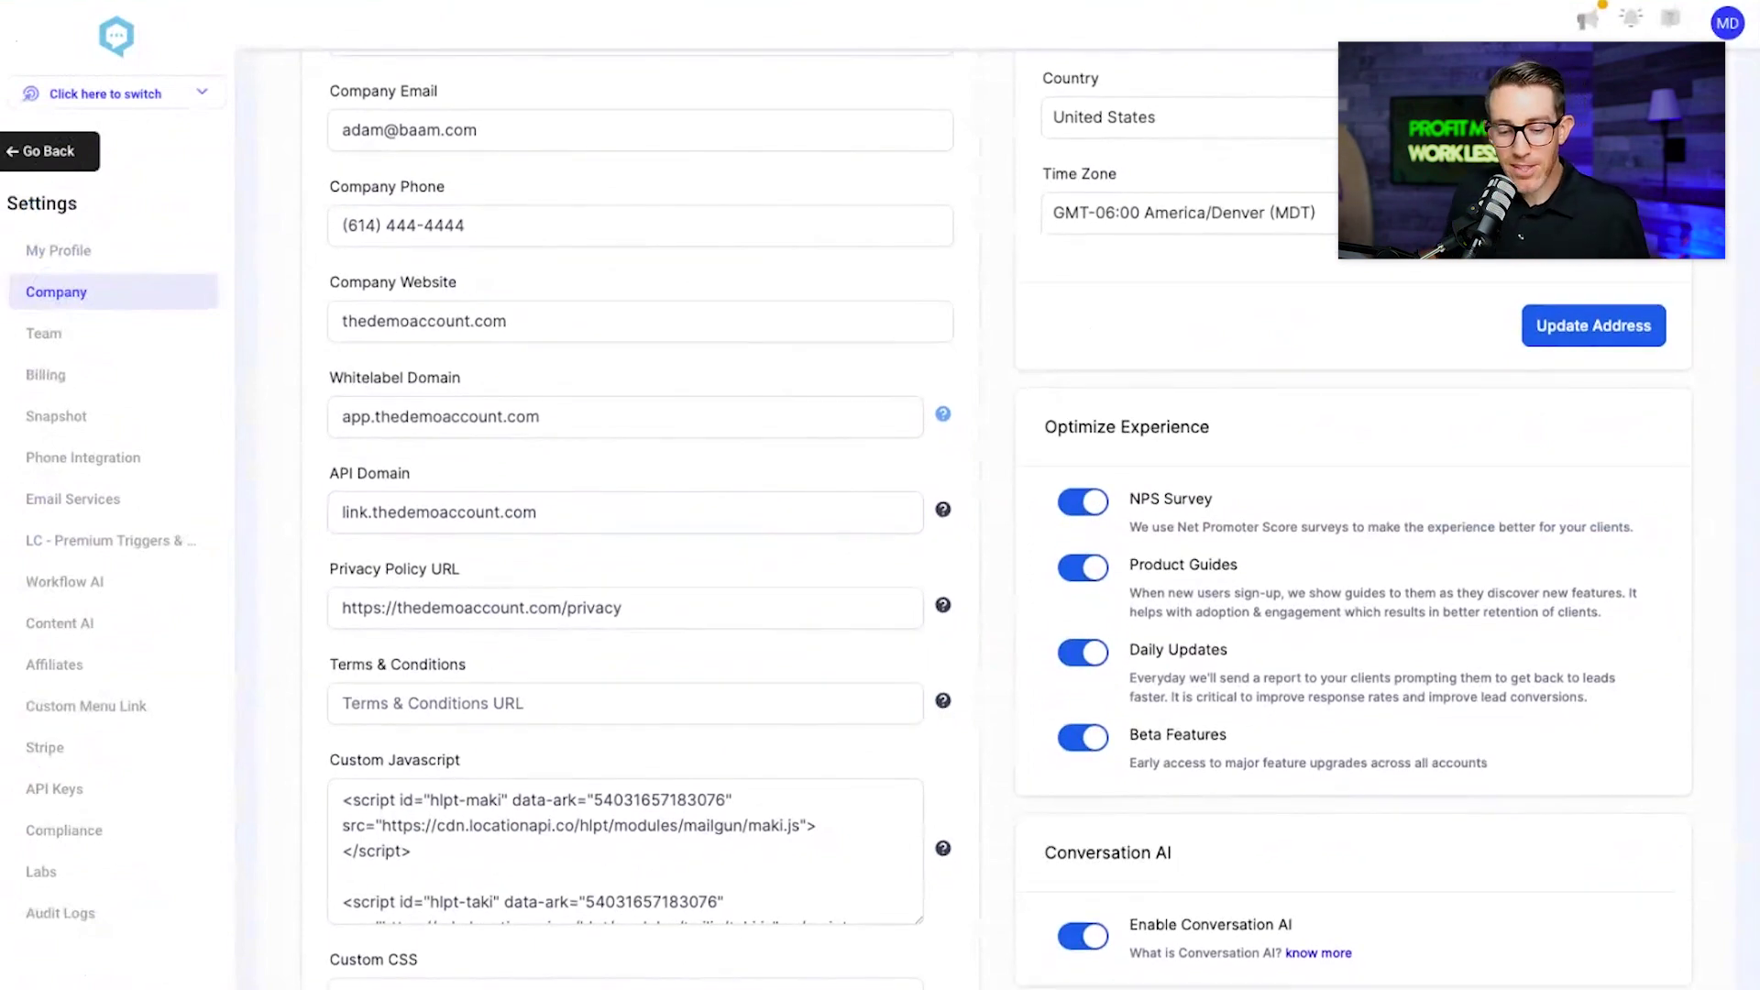
left_click(345, 787)
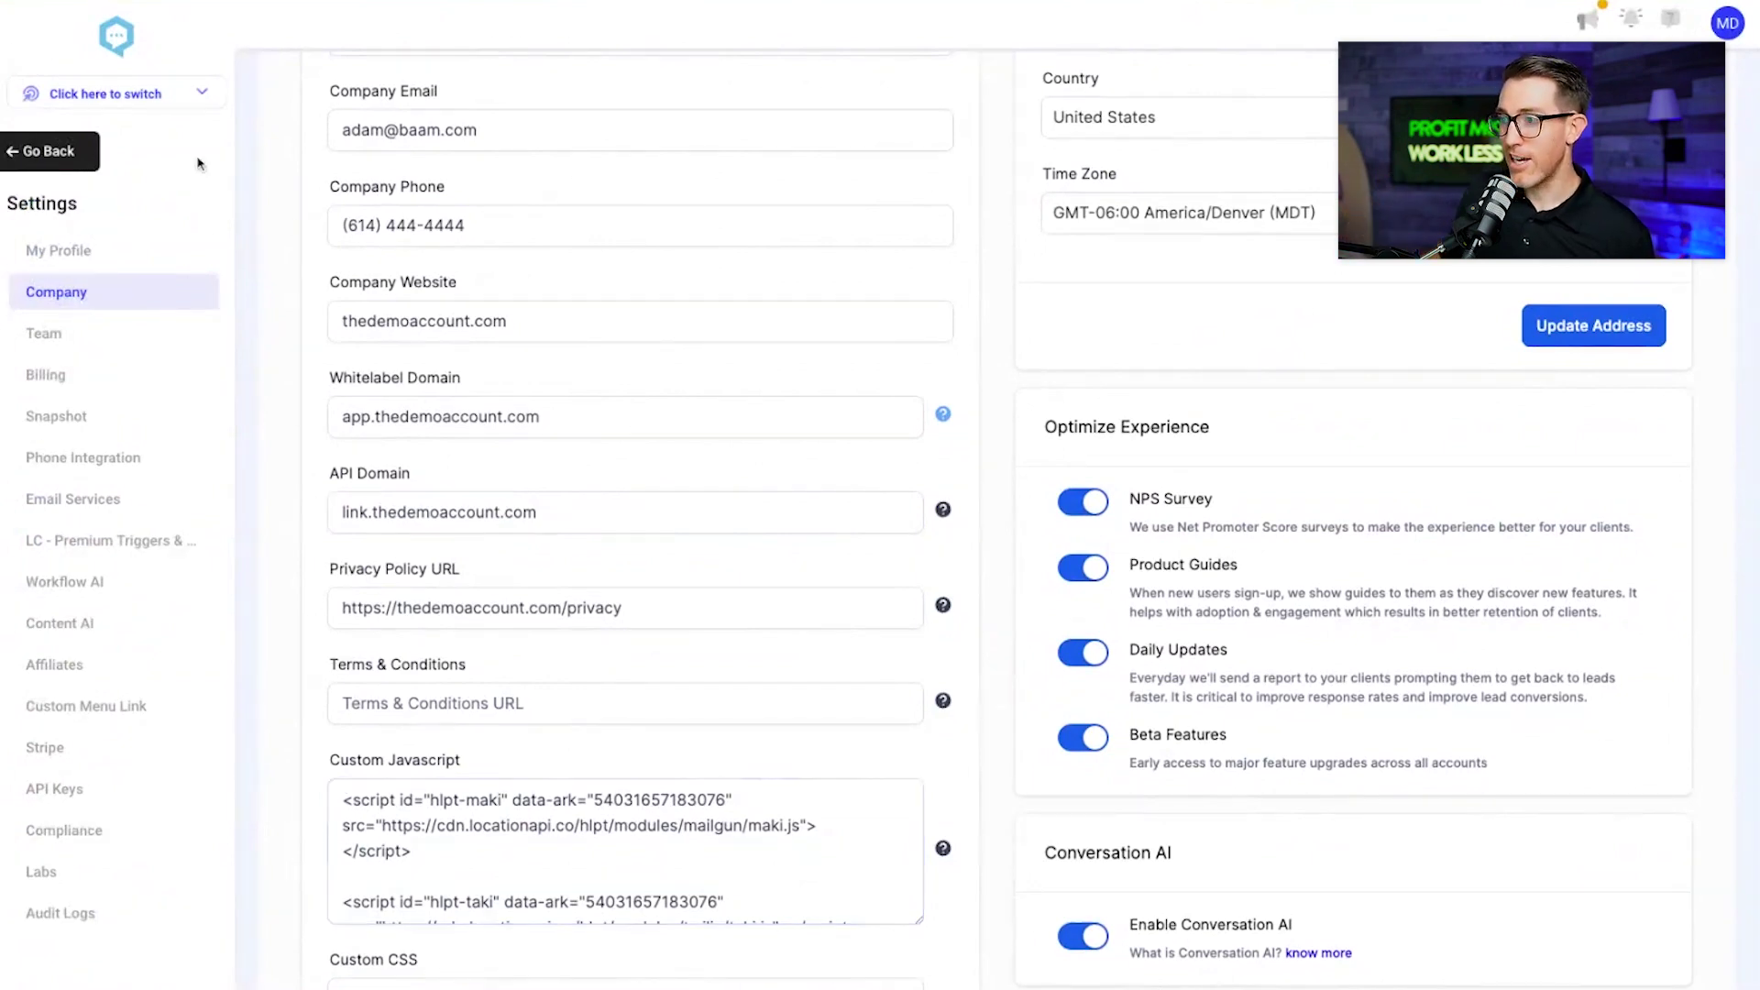
left_click(69, 152)
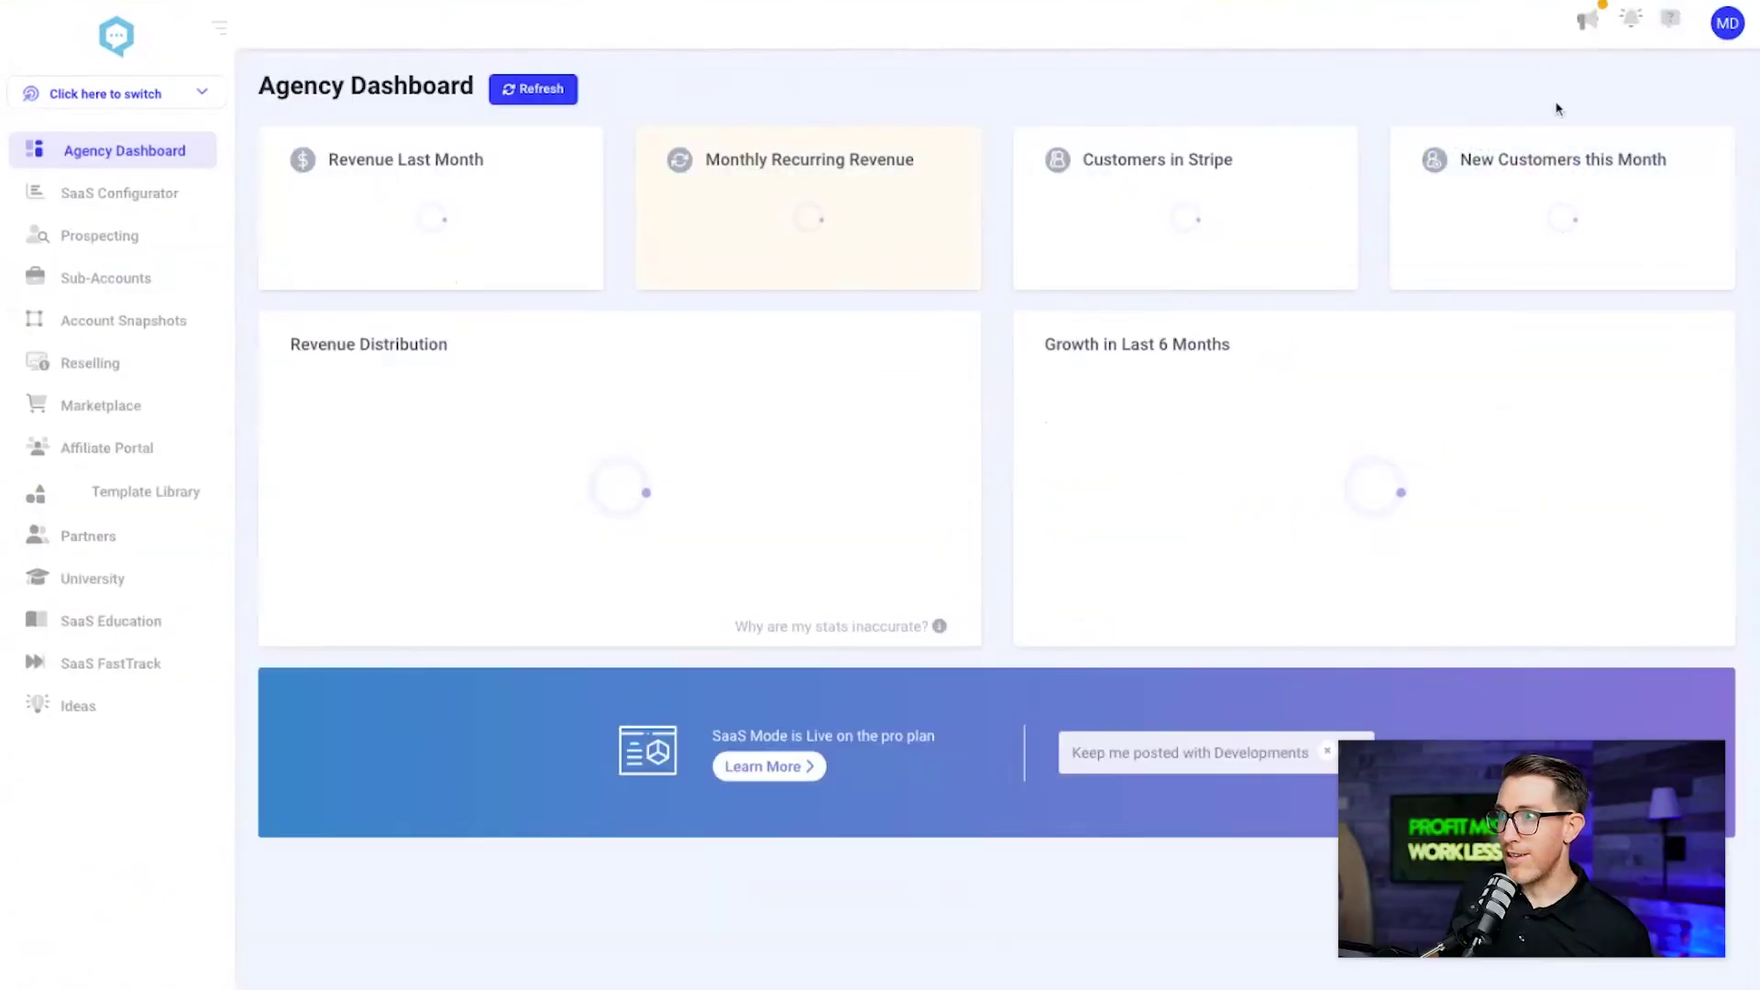
left_click(1729, 25)
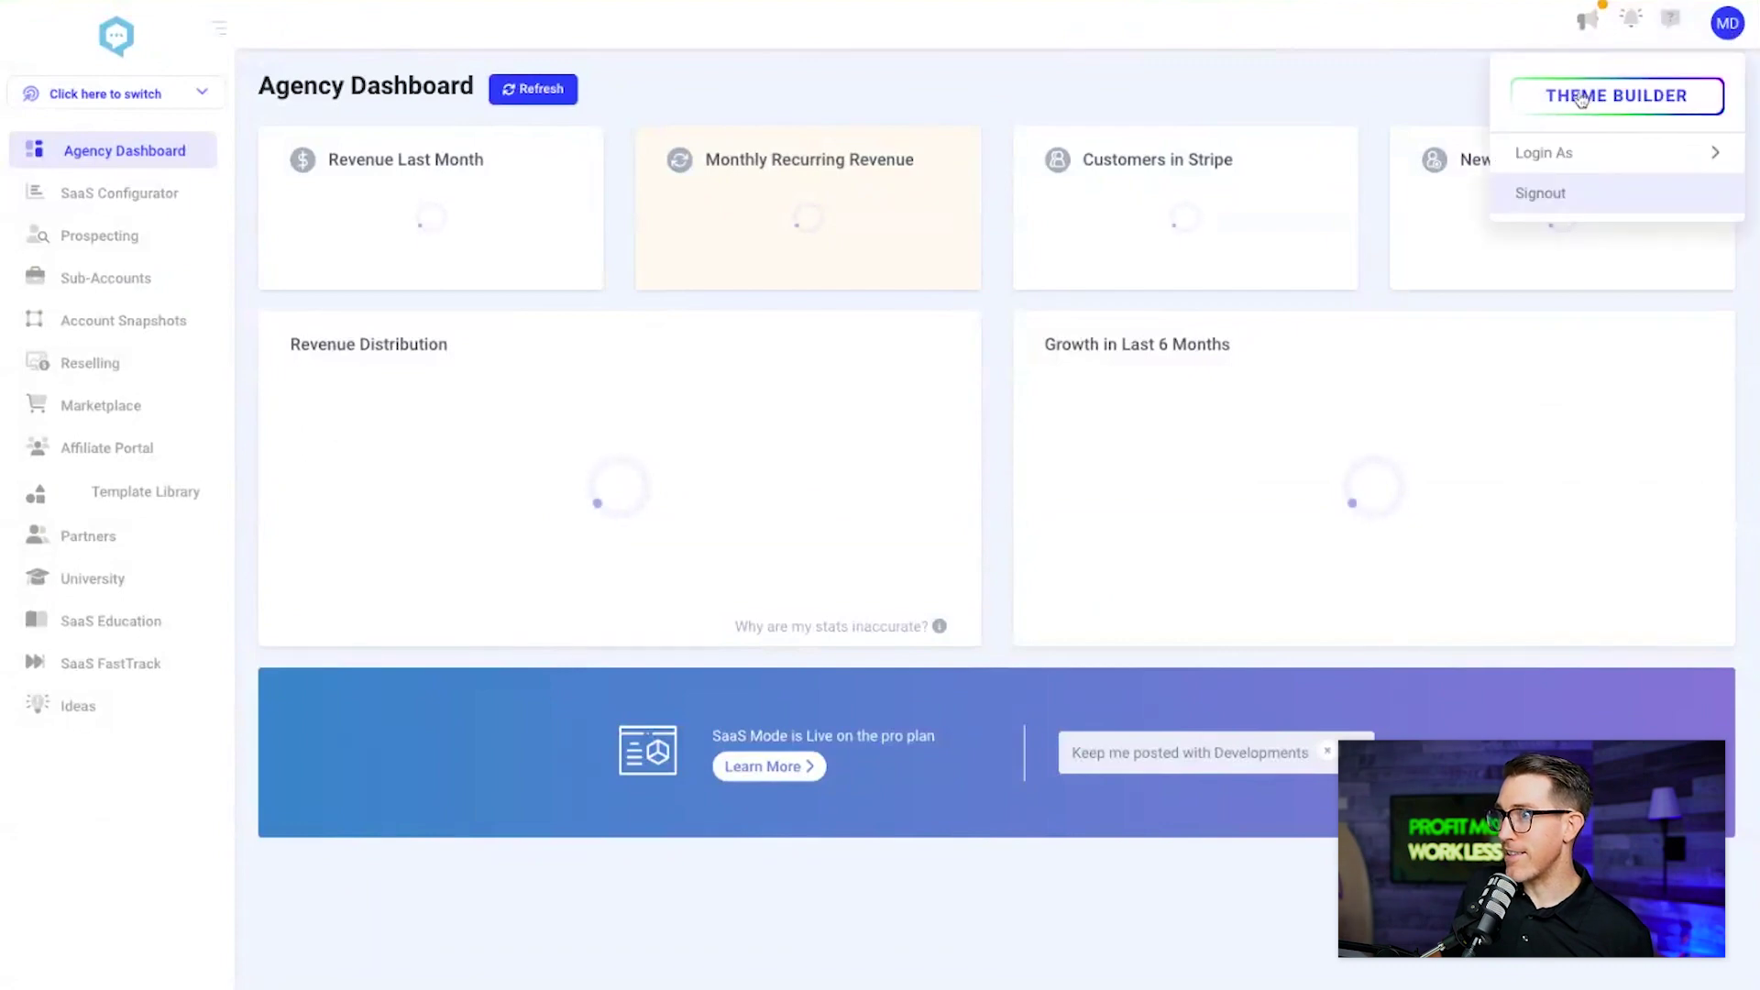
left_click(1615, 95)
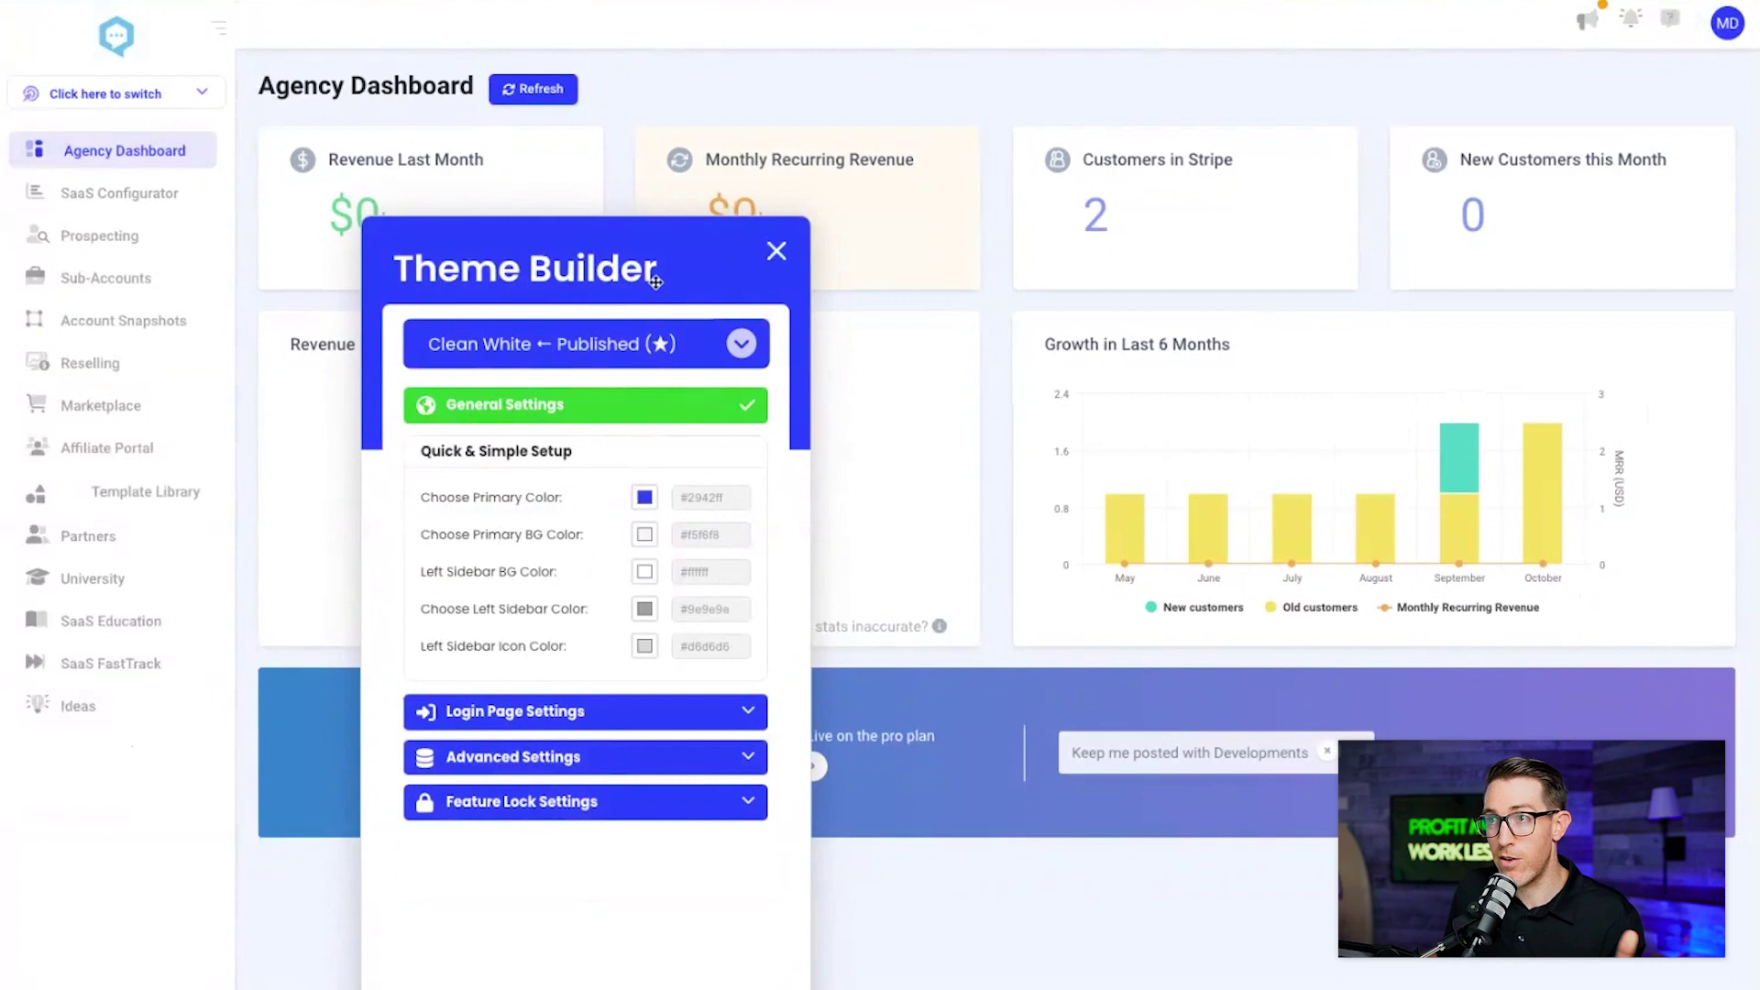
left_click_drag(651, 279, 508, 202)
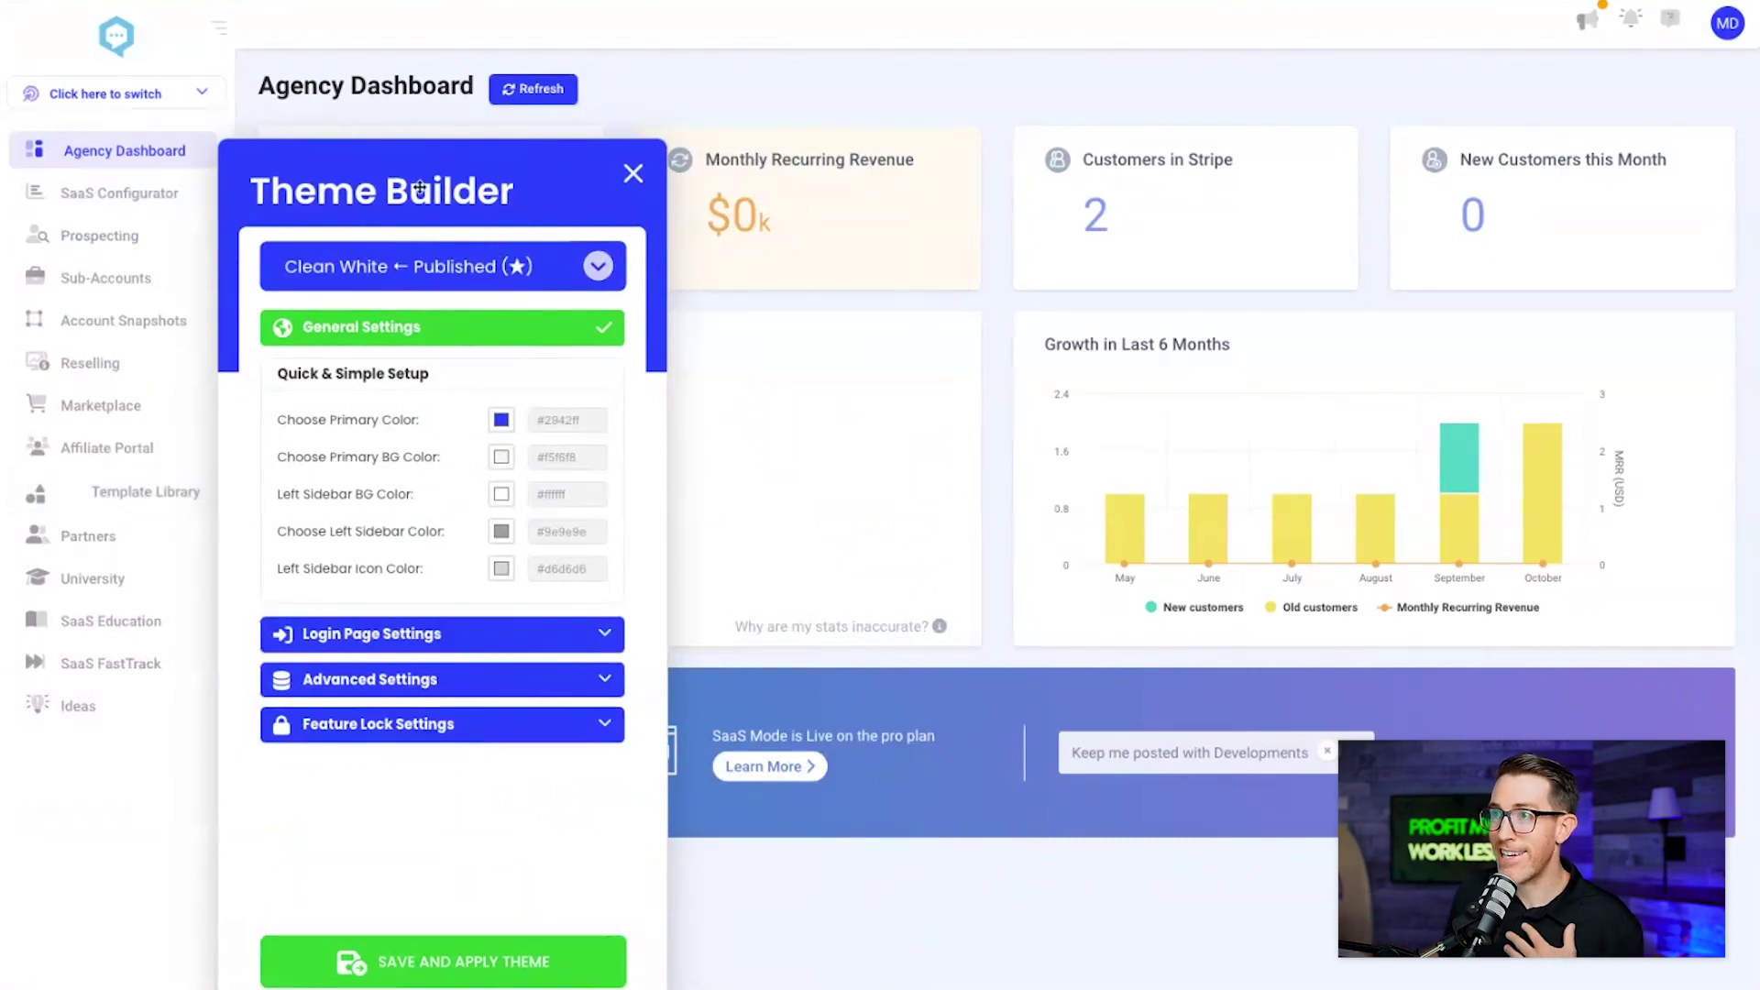
left_click_drag(495, 213, 410, 184)
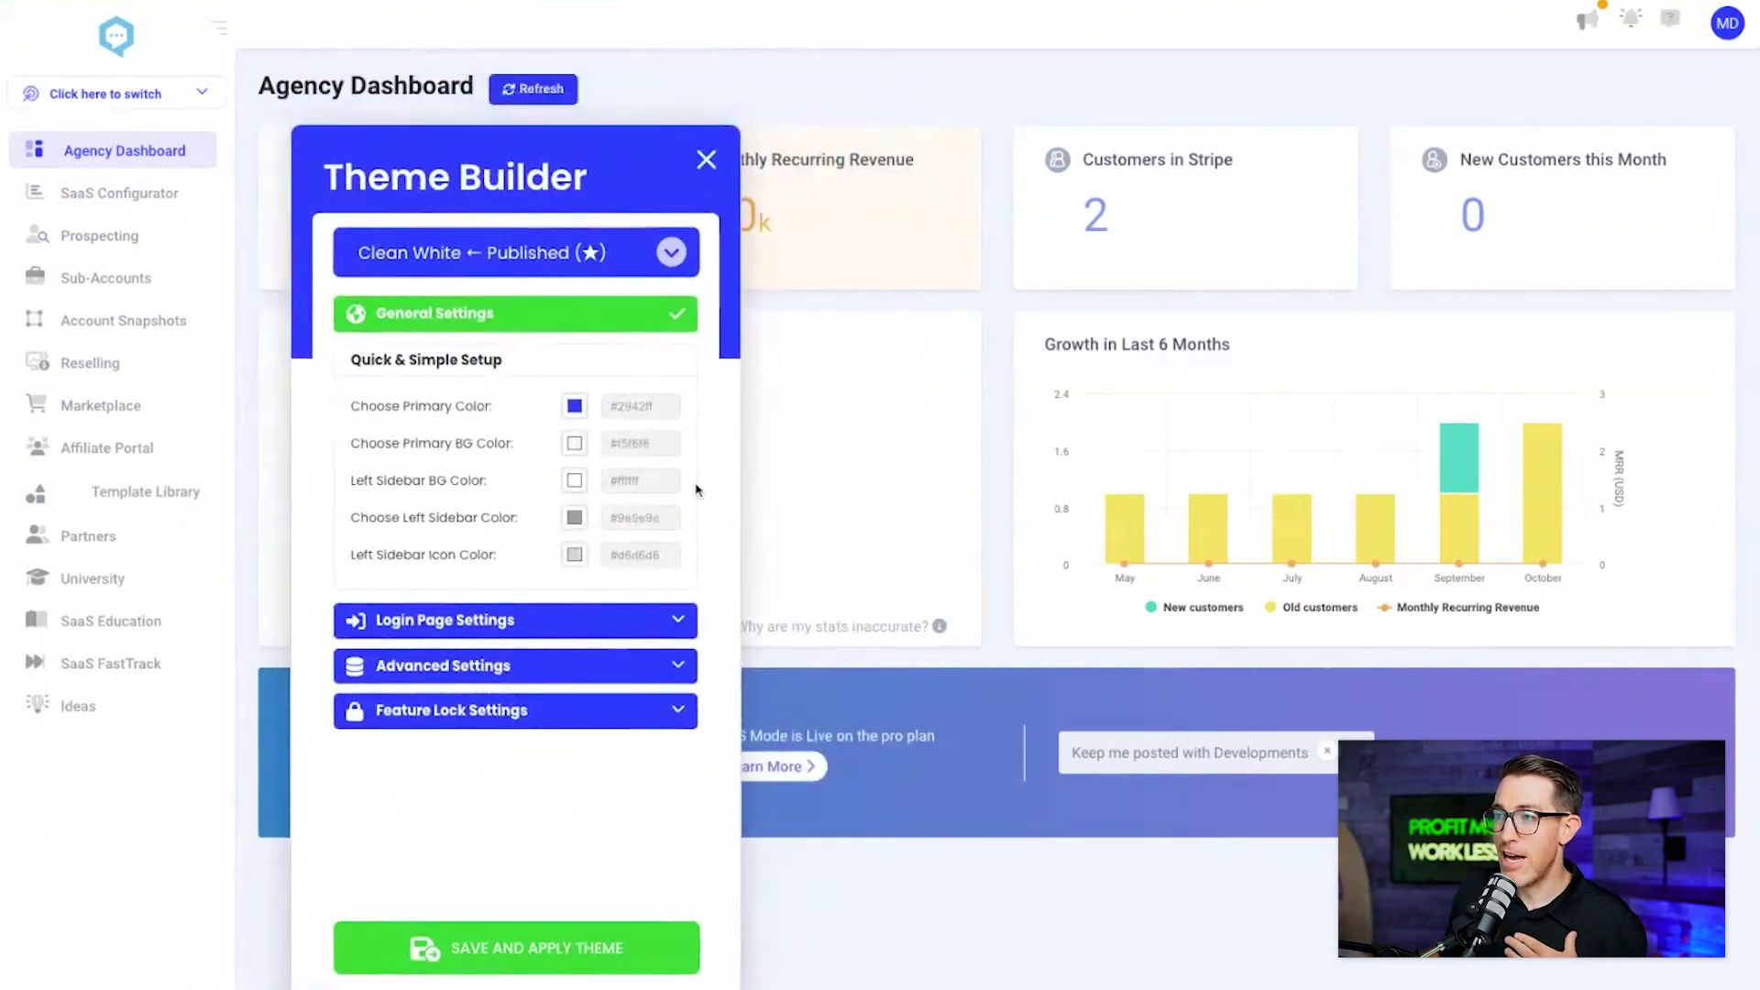